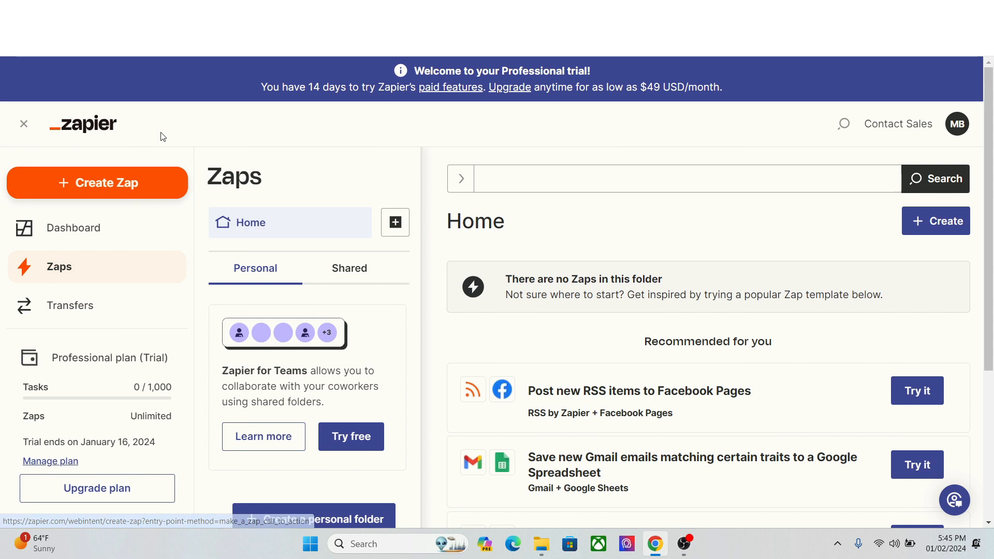
Collapse the navigation sidebar and create a new Zap
{"action": "left_click", "coordinate": [24, 124]}
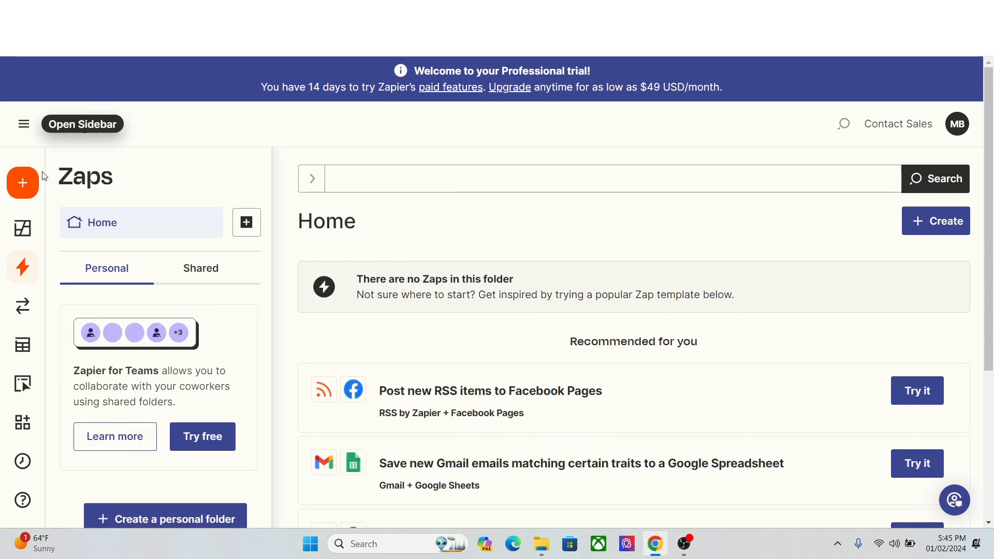
{"action": "mouse_move", "coordinate": [12, 191]}
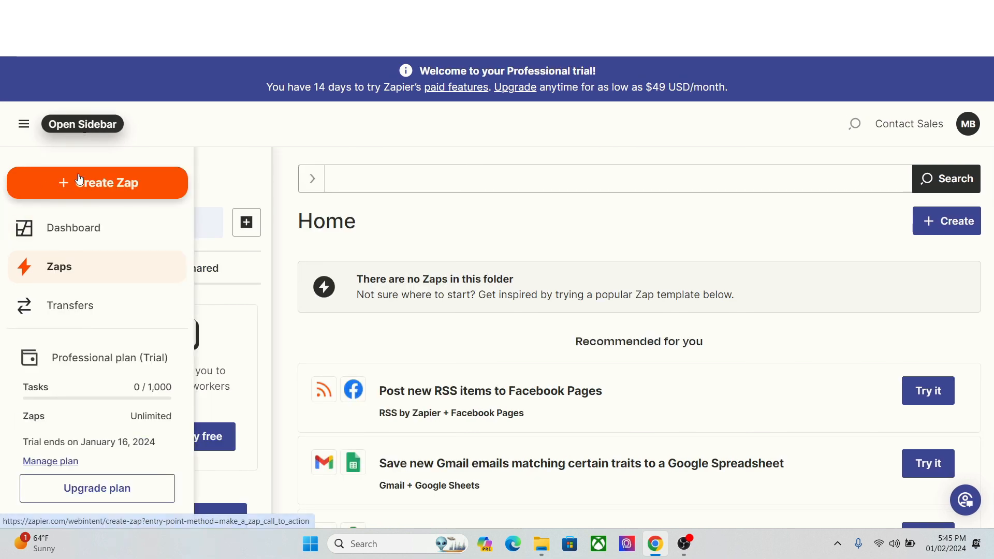
{"action": "left_click", "coordinate": [95, 182]}
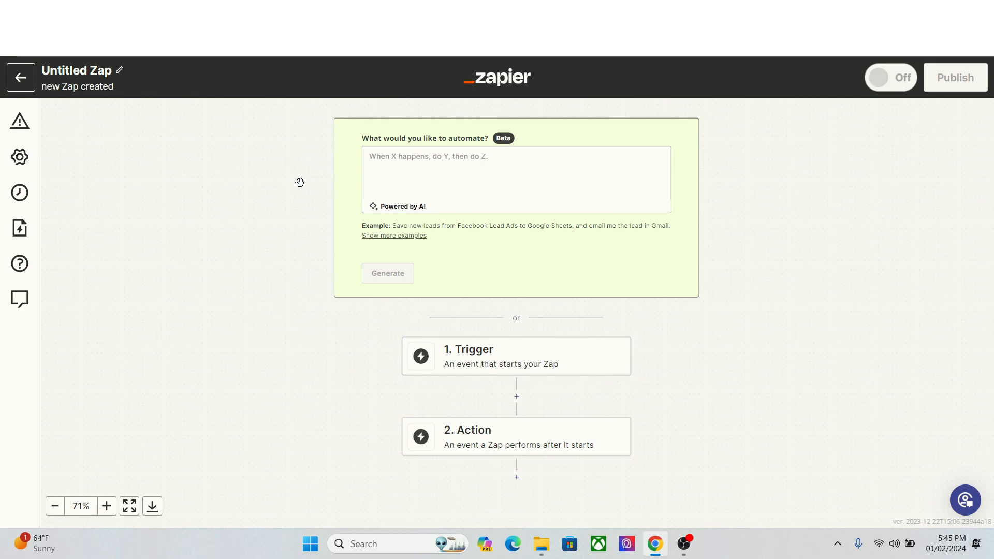
Generate a Zap with AI from the prompt "Whenever someone adds a row in google sheet, create a AI generated blog article with Chat GPT."
{"action": "left_click", "coordinate": [451, 178]}
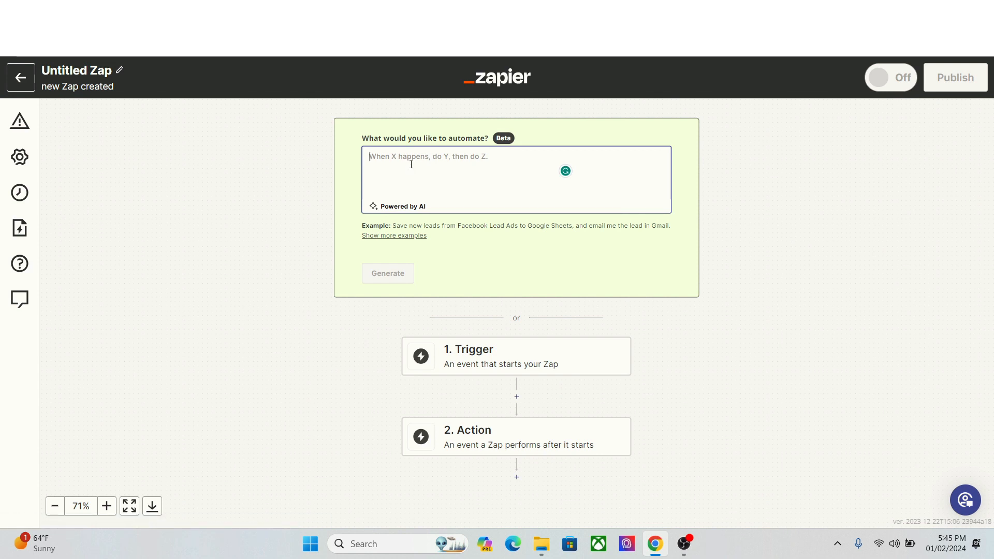
{"action": "type", "text": "Wh"}
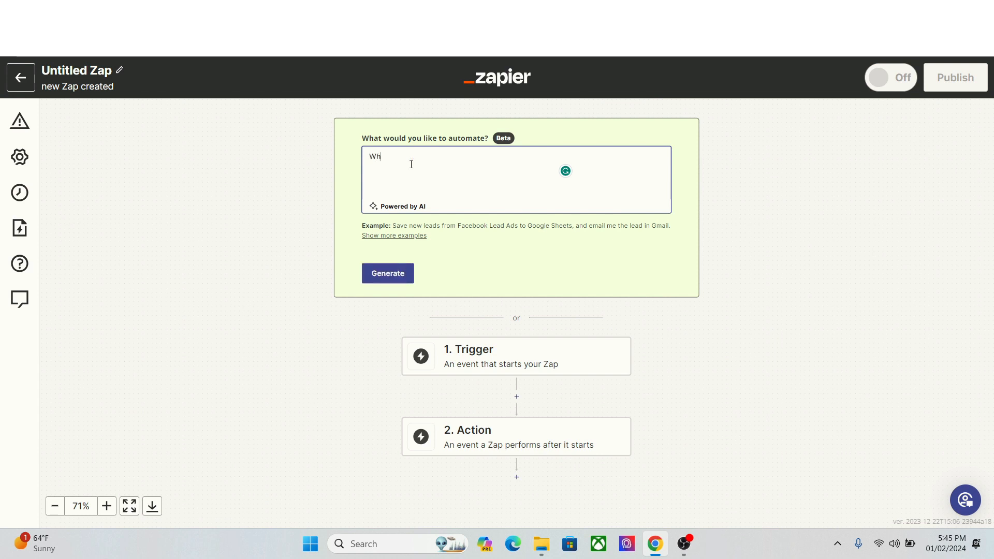
{"action": "type", "text": "enever someone adds a row in google sheet"}
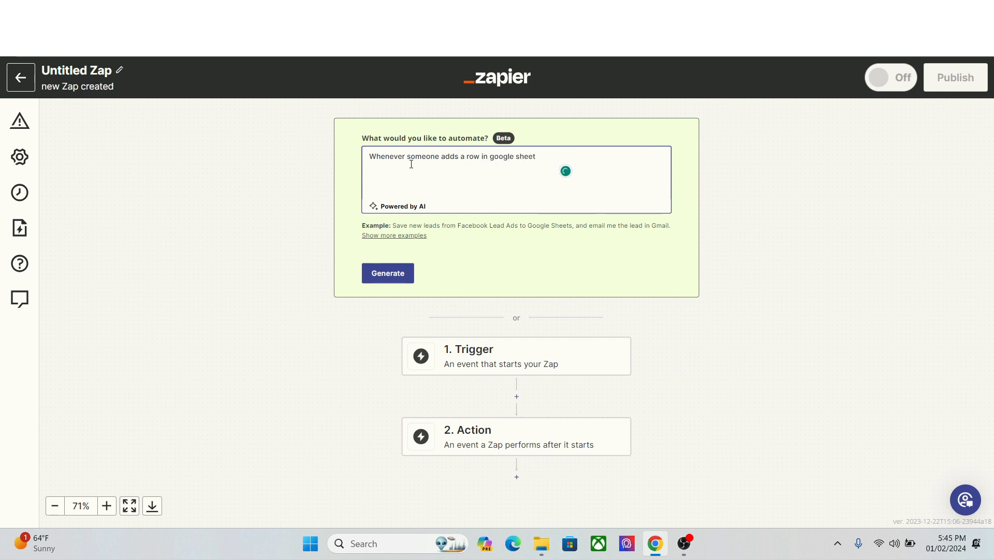
{"action": "type", "text": ", c"}
{"action": "type", "text": "reate a AI generate d bl"}
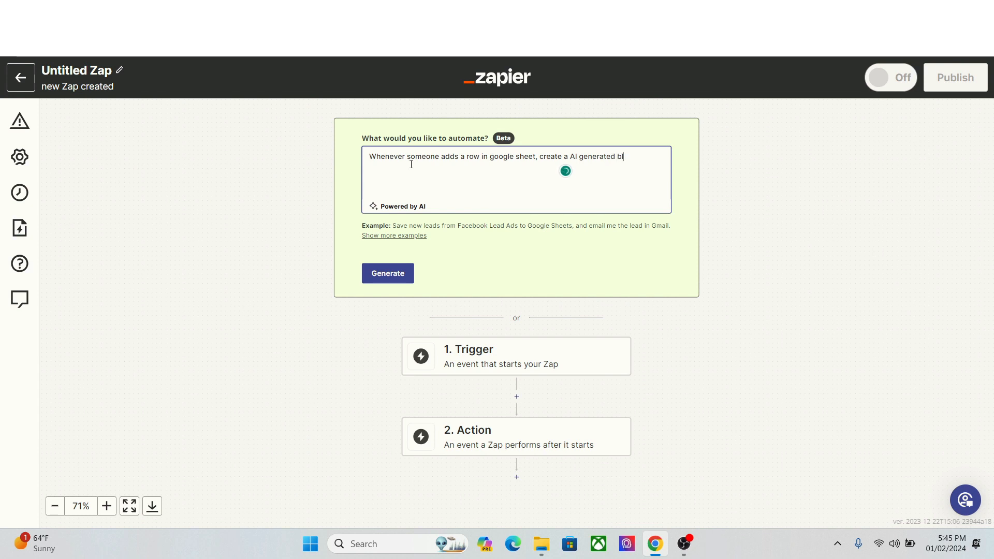
{"action": "type", "text": "og article with Chat GPT."}
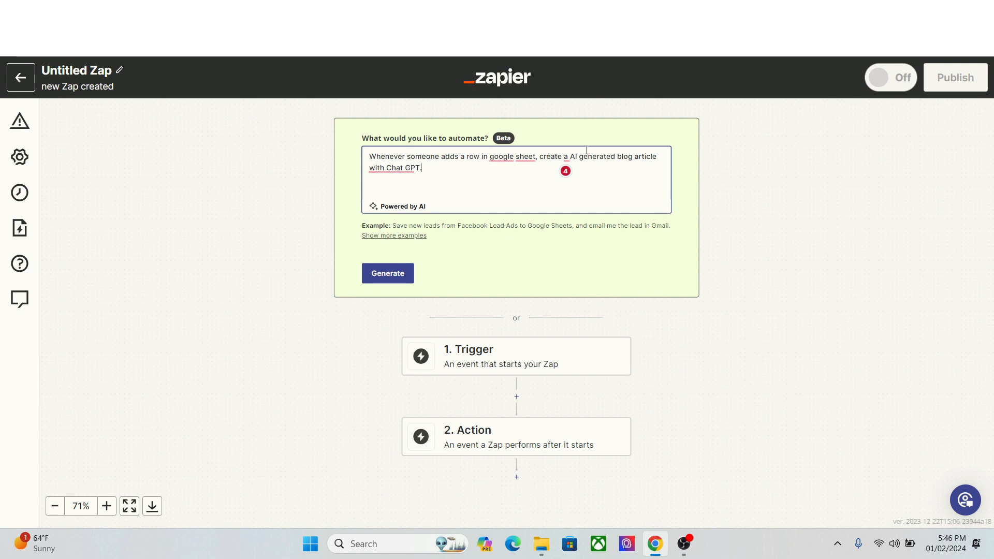
{"action": "left_click", "coordinate": [380, 273]}
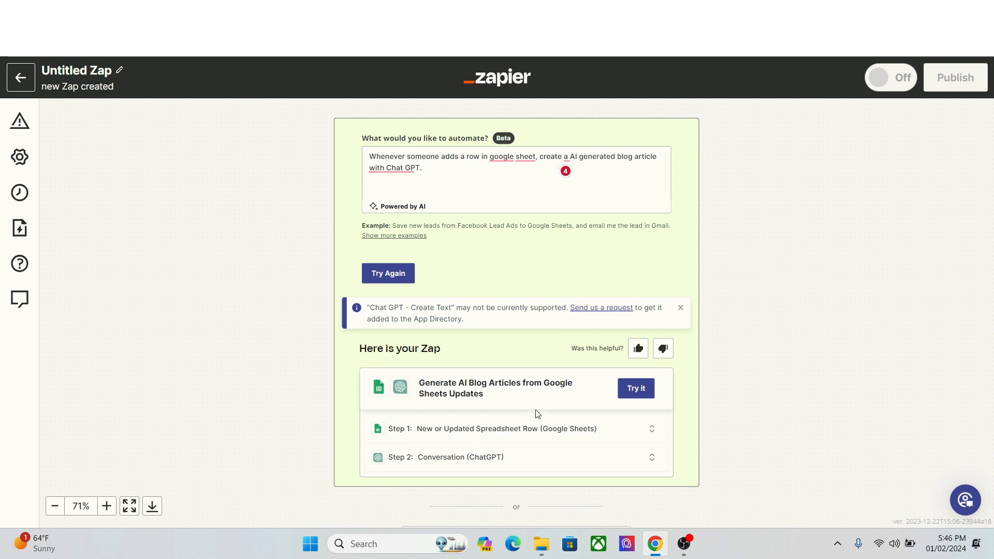
Load the suggested Google Sheets to ChatGPT Zap into the editor and leave its draft for the Zaps list
{"action": "left_click", "coordinate": [508, 390]}
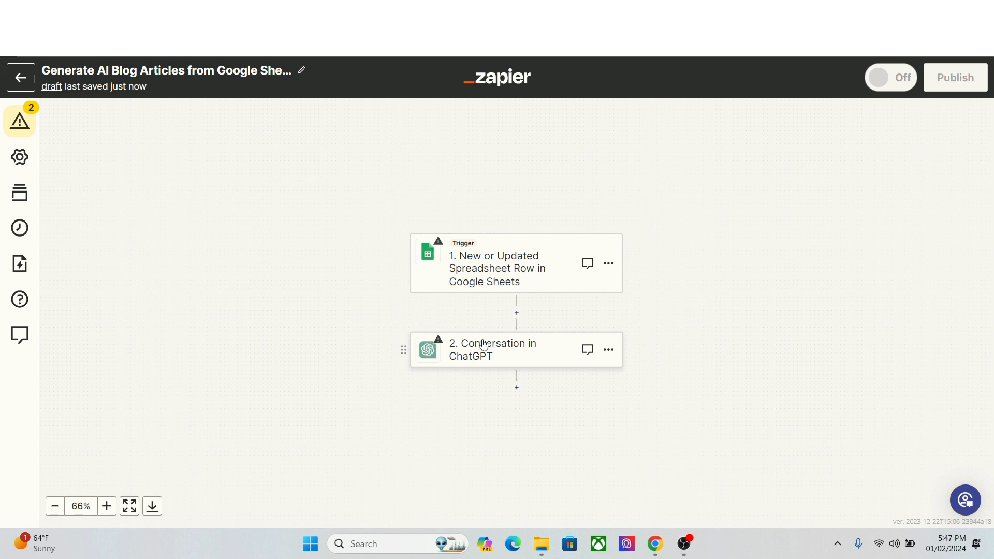
{"action": "left_click", "coordinate": [21, 82]}
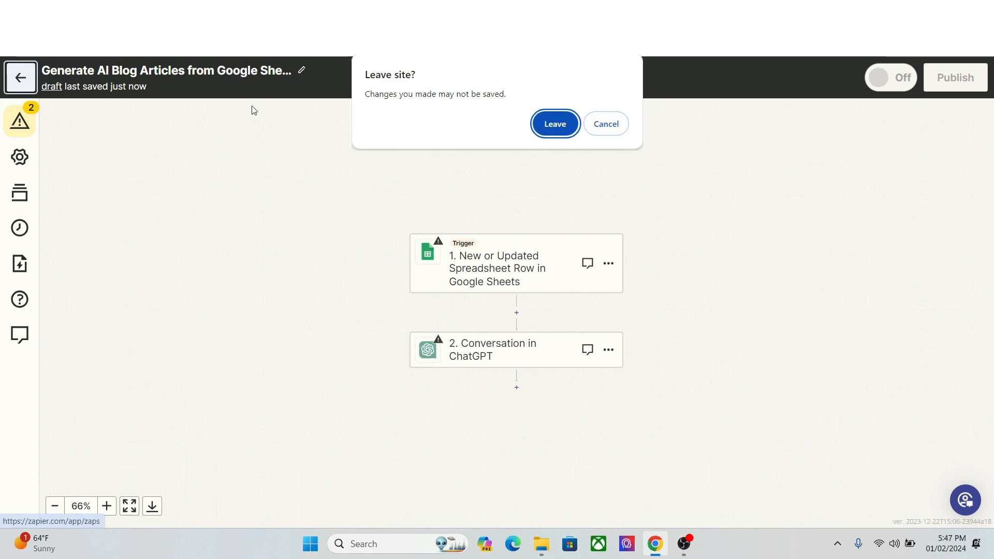
{"action": "left_click", "coordinate": [545, 127]}
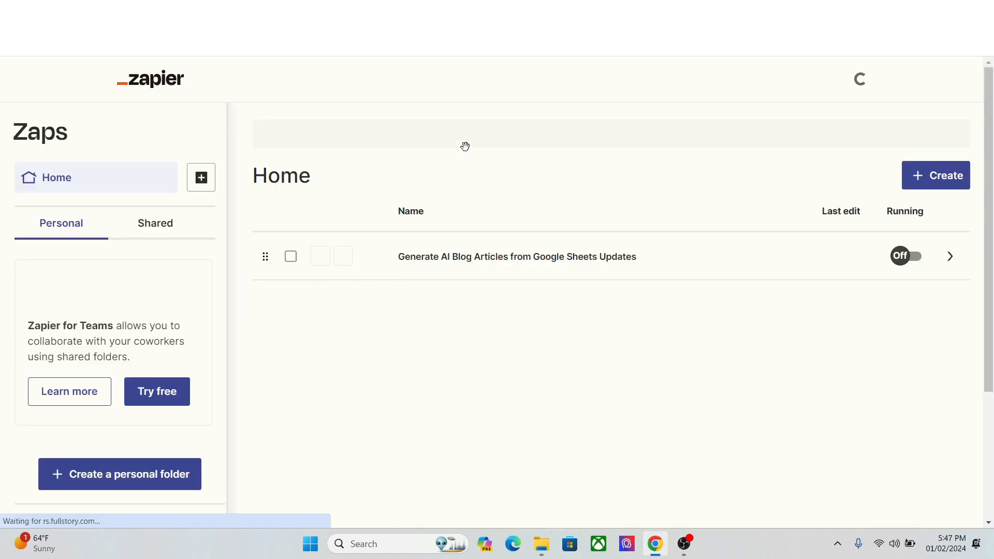
Create another Zap and generate an AI suggestion from the prompt "Share the blog articles from RSS to facebook page"
{"action": "left_click", "coordinate": [930, 178]}
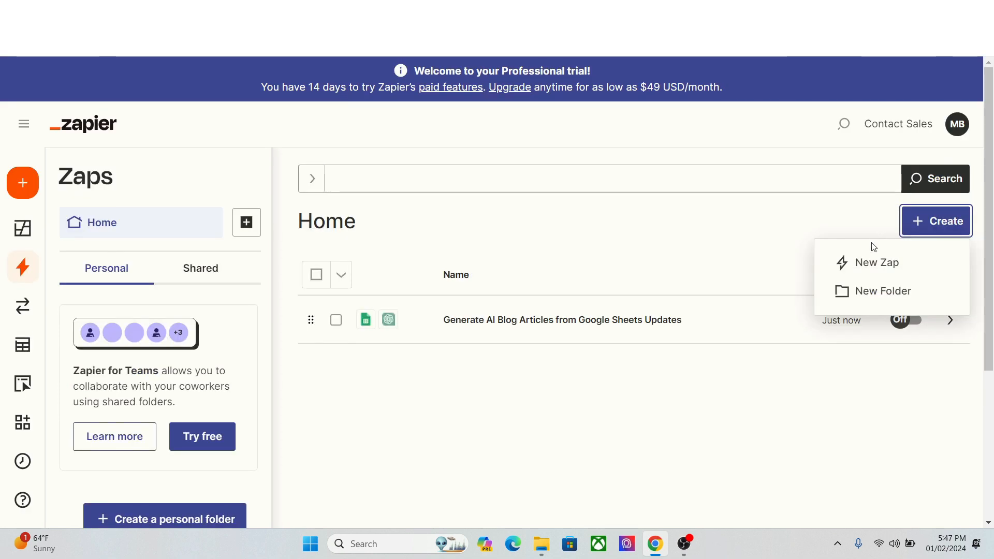
{"action": "left_click", "coordinate": [854, 262]}
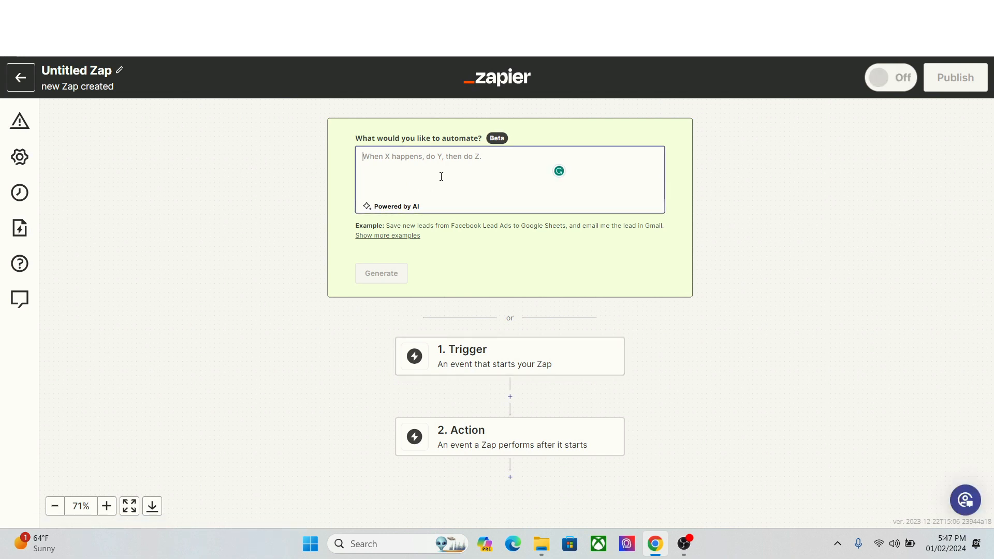
{"action": "type", "text": "sHARE A"}
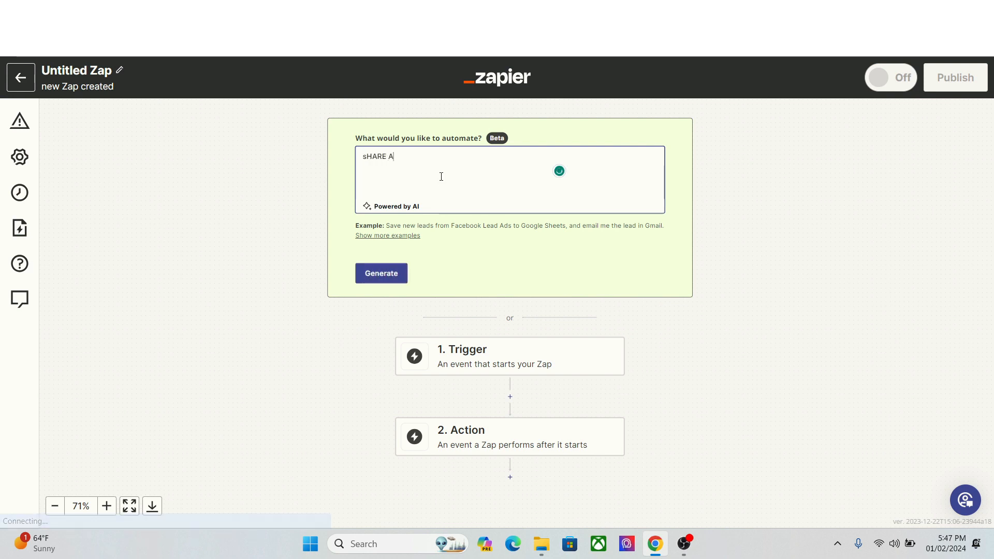
{"action": "key", "text": "ctrl+a"}
{"action": "type", "text": "Share the"}
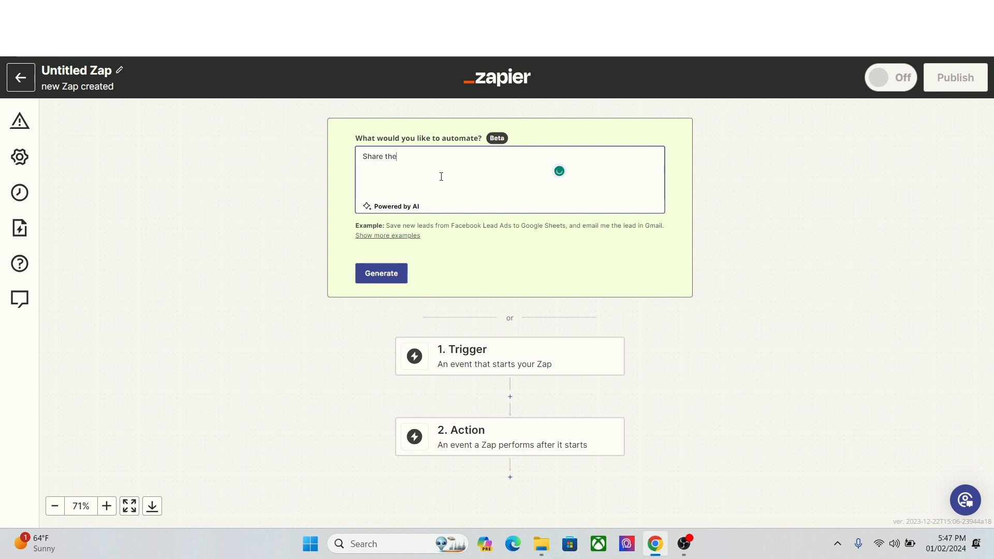
{"action": "type", "text": " blog articles from RSS to "}
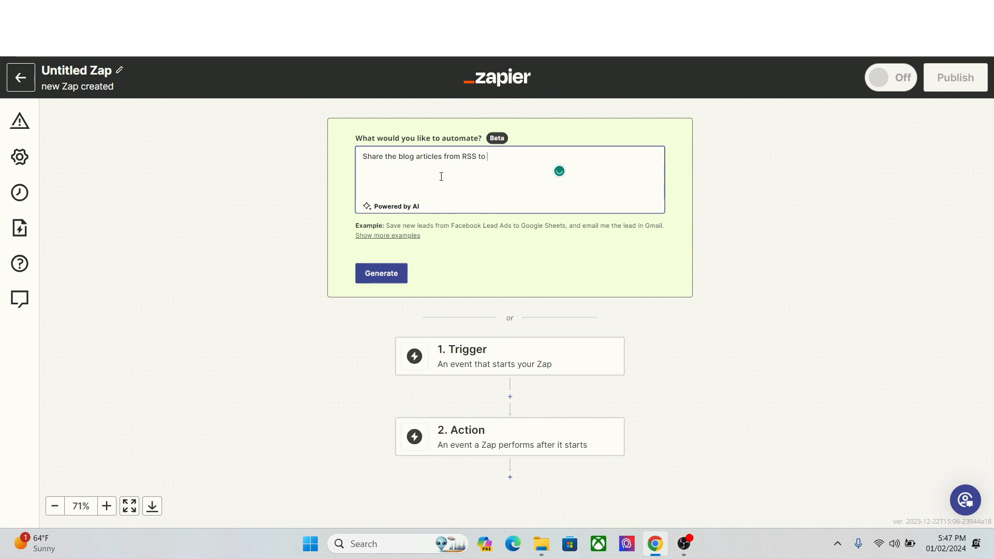
{"action": "type", "text": "facebook page"}
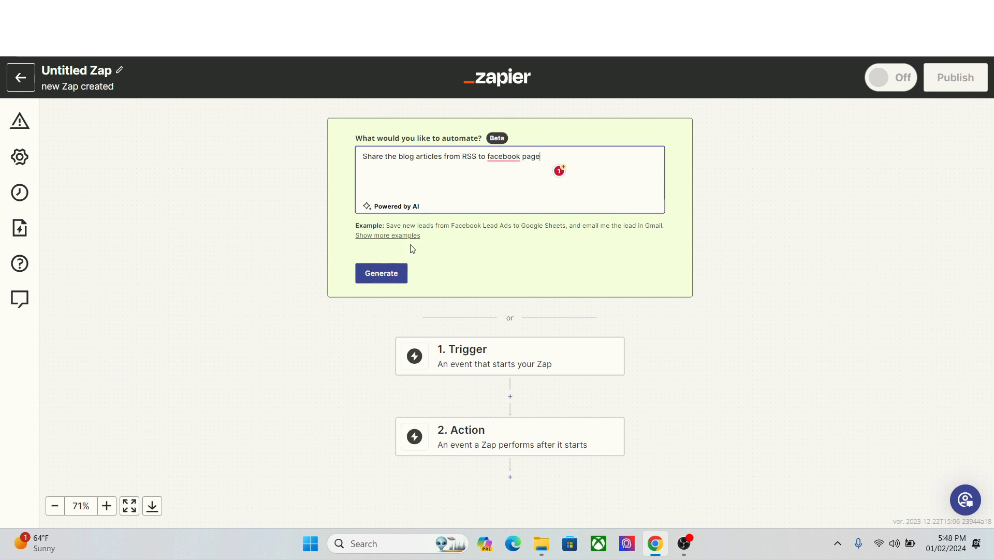
{"action": "left_click", "coordinate": [388, 275]}
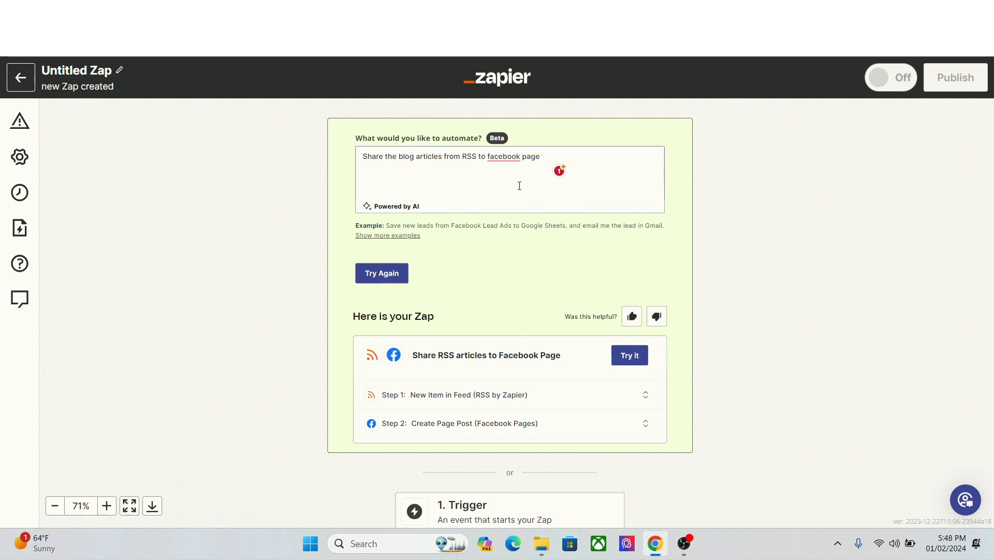
Clear the automation prompt and return to the Zaps list without using the suggested RSS to Facebook Zap
{"action": "double_click", "coordinate": [507, 163]}
{"action": "key", "text": "ctrl+a"}
{"action": "key", "text": "BackSpace"}
{"action": "left_click", "coordinate": [291, 162]}
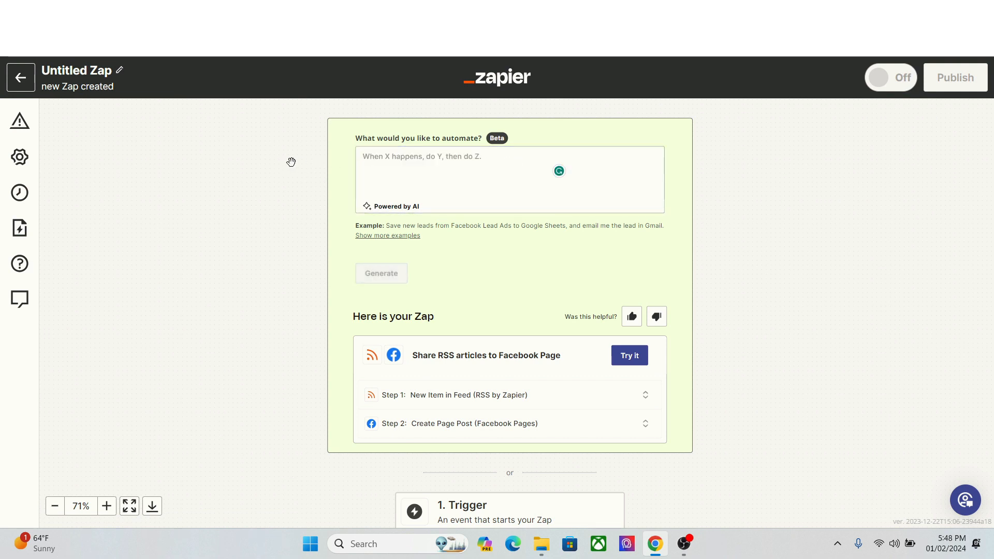
{"action": "left_click", "coordinate": [432, 180]}
{"action": "left_click", "coordinate": [20, 77]}
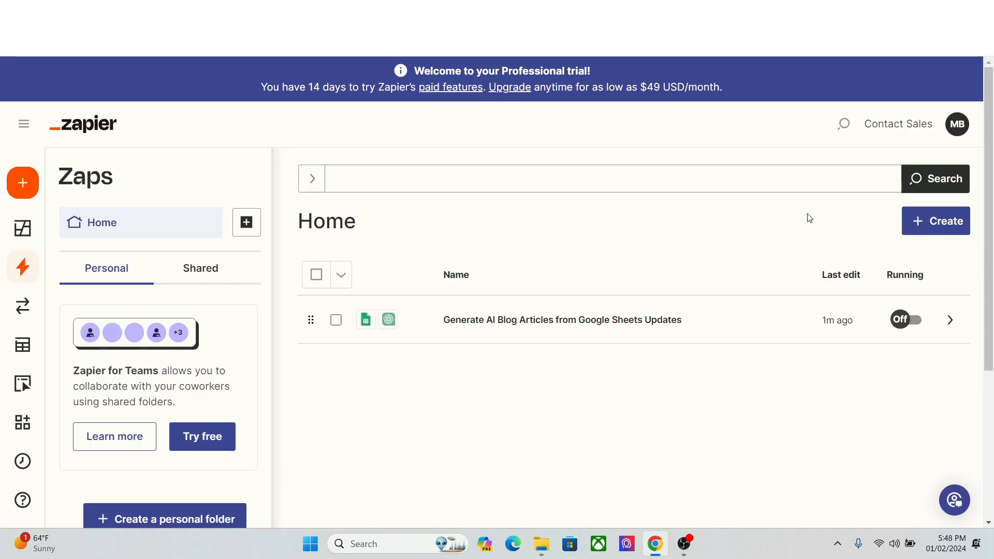
Create a new Zap manually and set Spotify as its trigger app
{"action": "left_click", "coordinate": [928, 226]}
{"action": "left_click", "coordinate": [852, 259]}
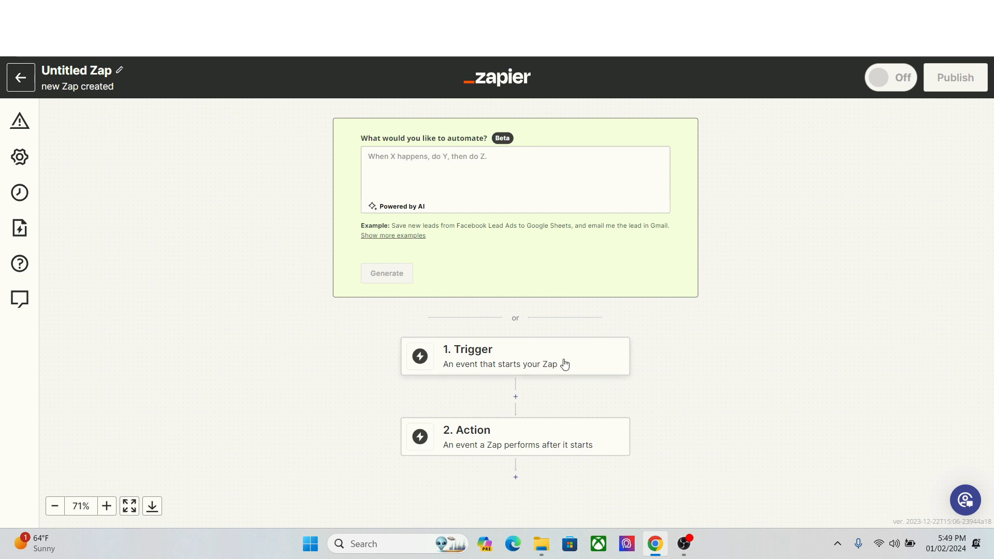
{"action": "left_click", "coordinate": [538, 364]}
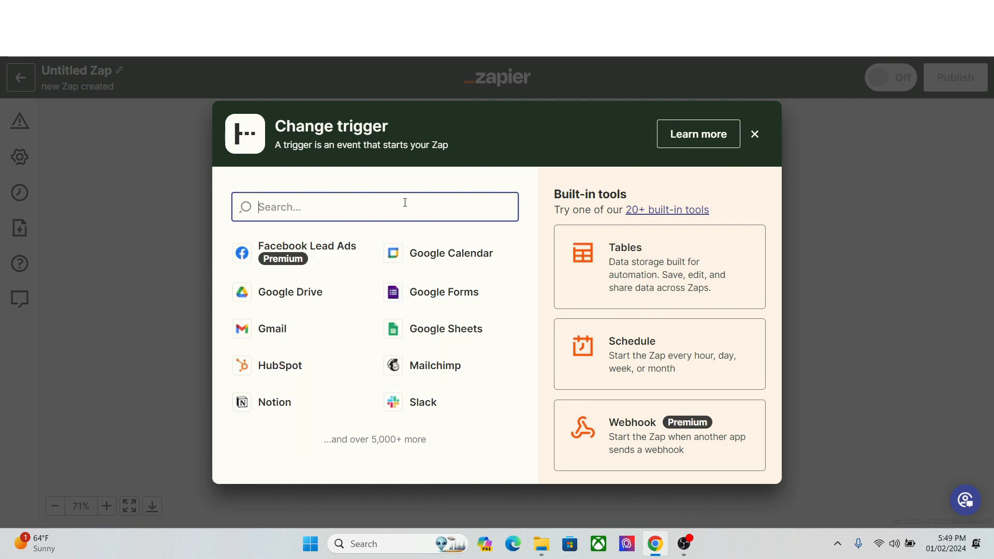
{"action": "type", "text": "Spotif"}
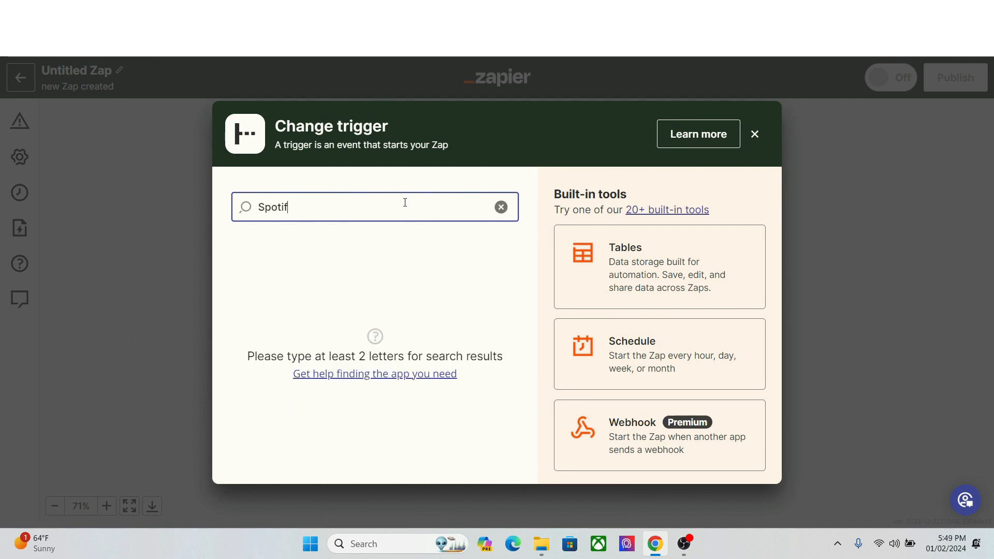
{"action": "type", "text": "y"}
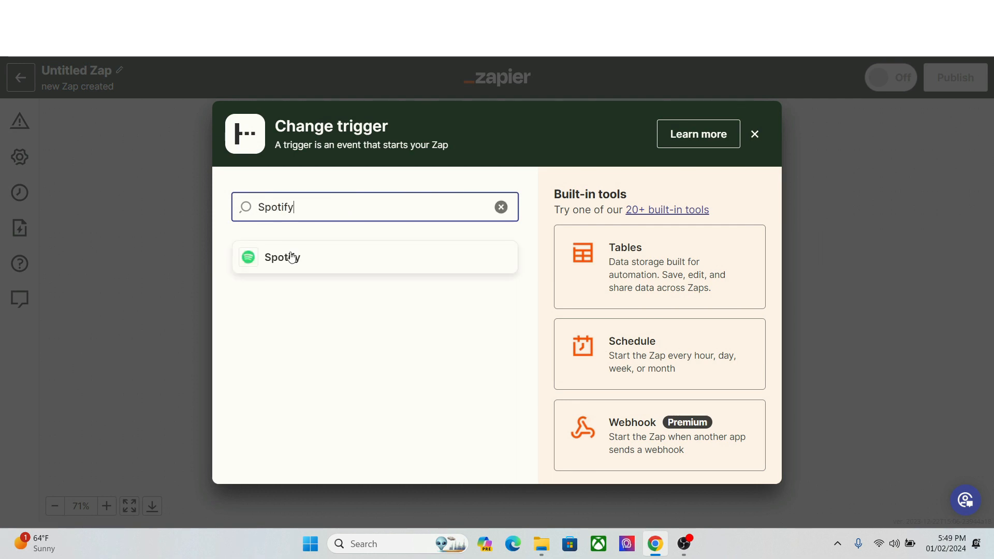
{"action": "left_click", "coordinate": [299, 254]}
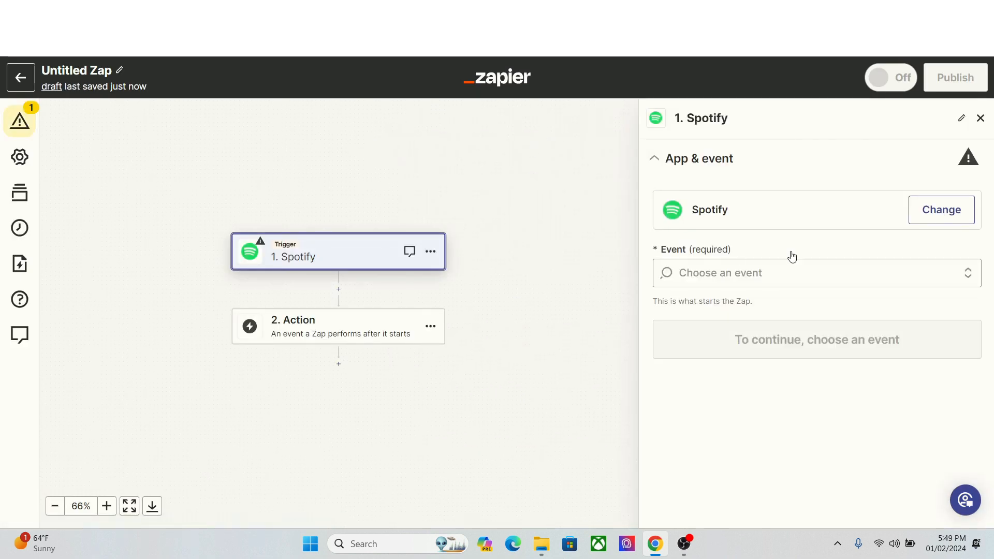
Set the Spotify trigger event to New Track Added to Playlist and continue to the account setup
{"action": "left_click", "coordinate": [733, 282]}
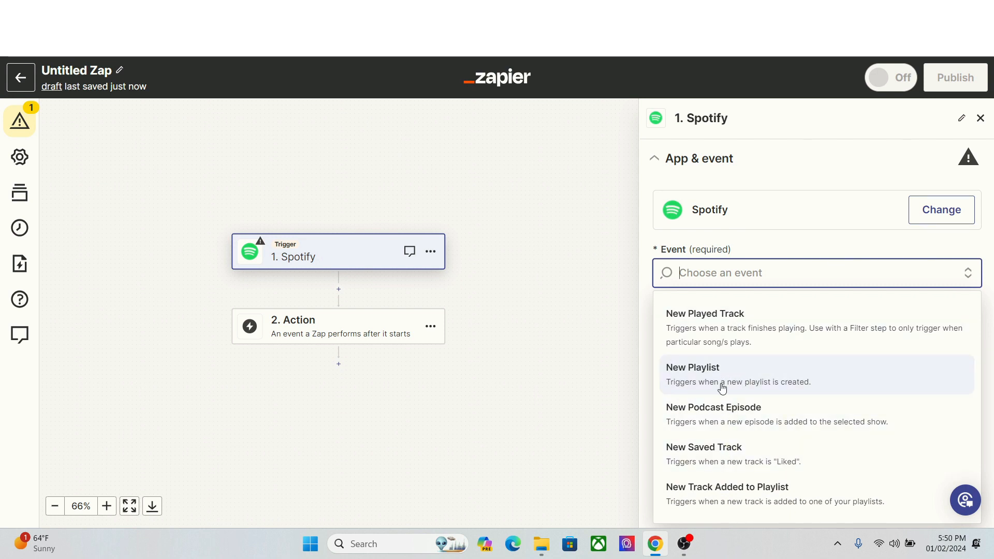
{"action": "left_click", "coordinate": [711, 487]}
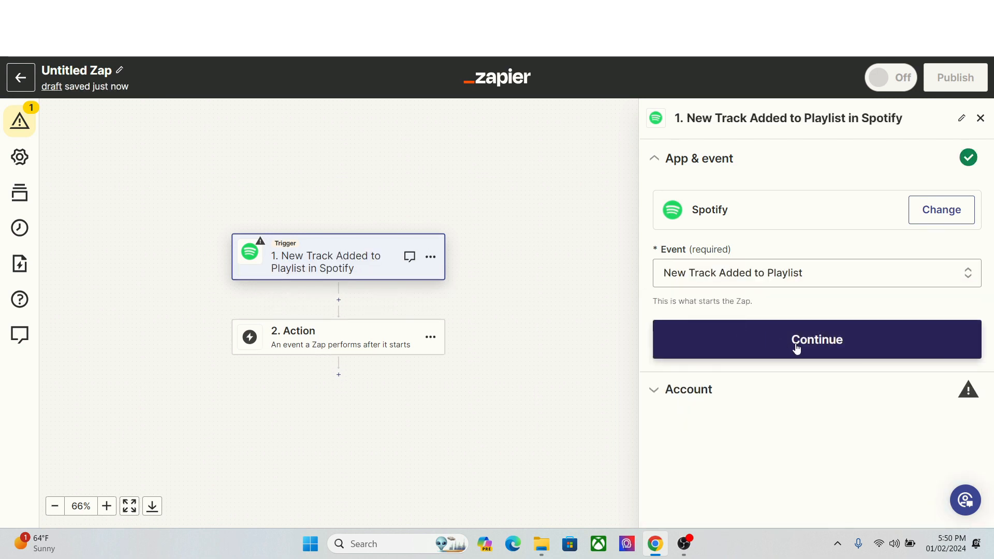
{"action": "left_click", "coordinate": [791, 340]}
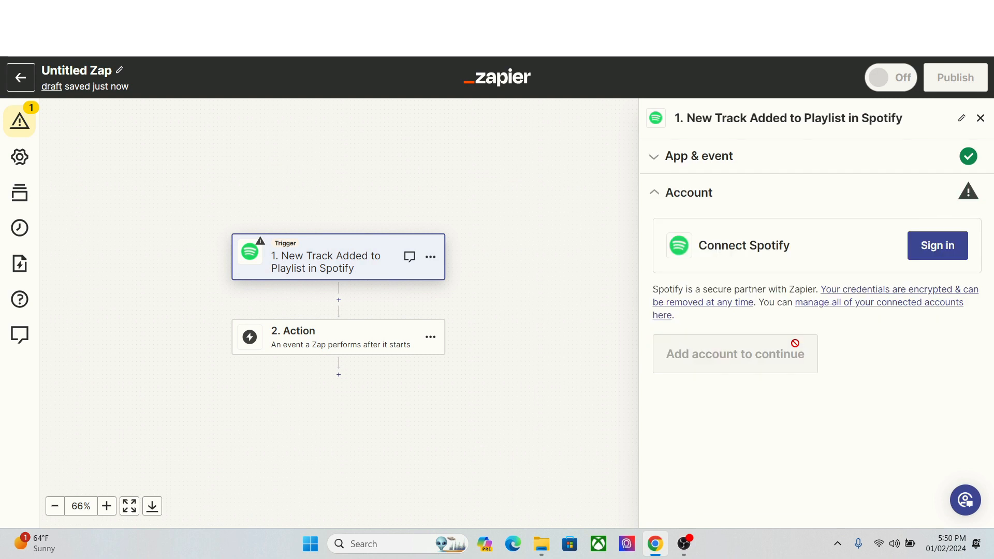
Connect the Spotify account by granting Zapier access, and continue to the trigger settings
{"action": "left_click", "coordinate": [927, 248]}
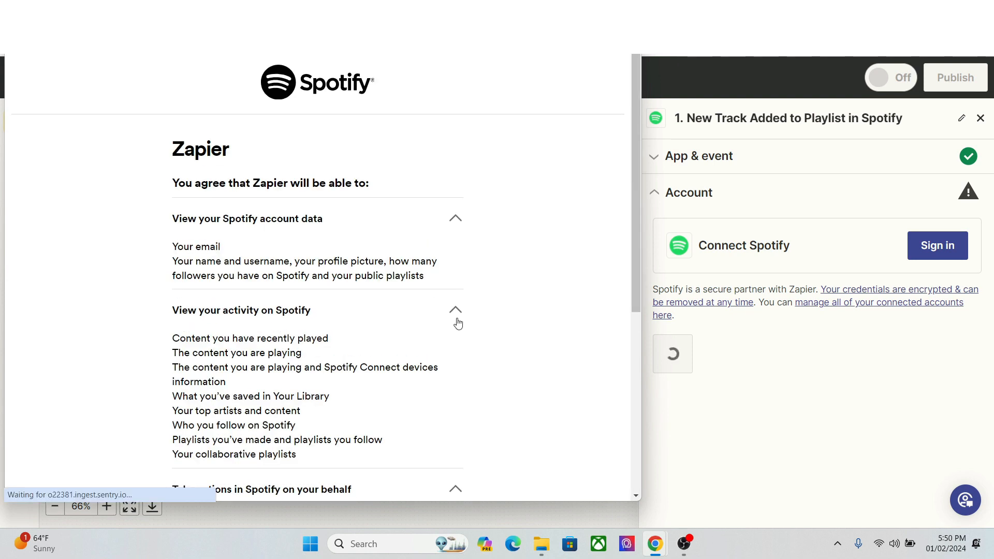
{"action": "left_click", "coordinate": [638, 359]}
{"action": "left_click", "coordinate": [305, 455]}
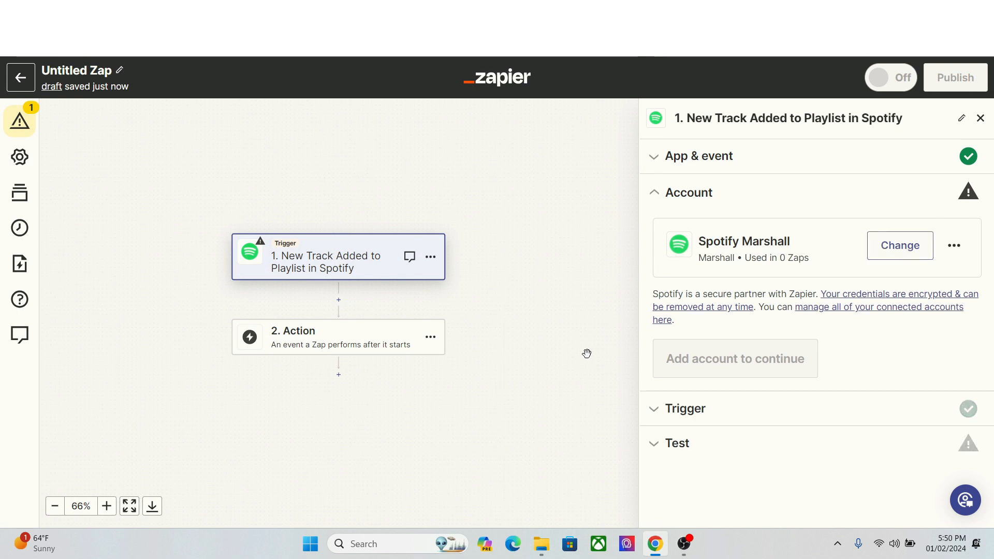
{"action": "left_click", "coordinate": [701, 376]}
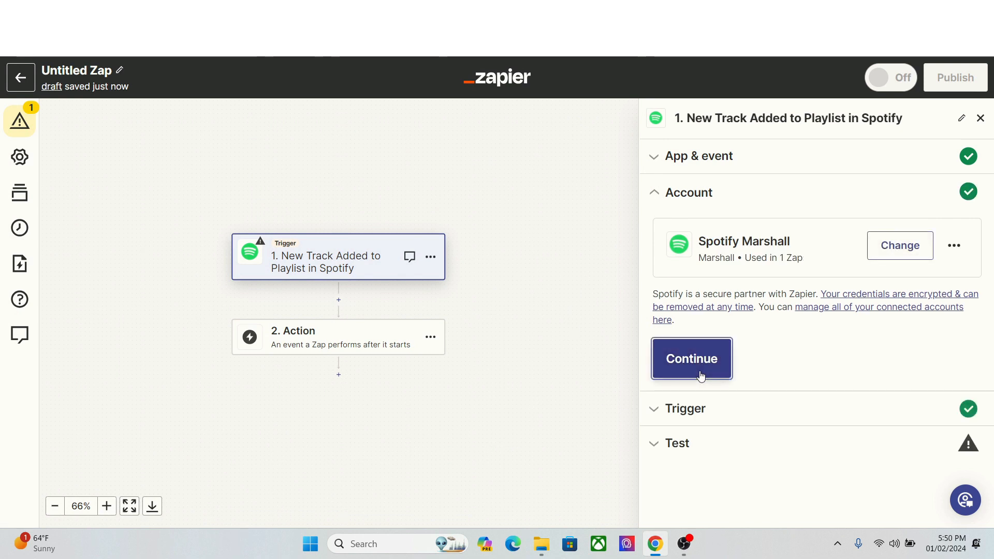
Set the trigger's playlist to "Best EDM music ever" and continue to the trigger test
{"action": "left_click", "coordinate": [698, 295]}
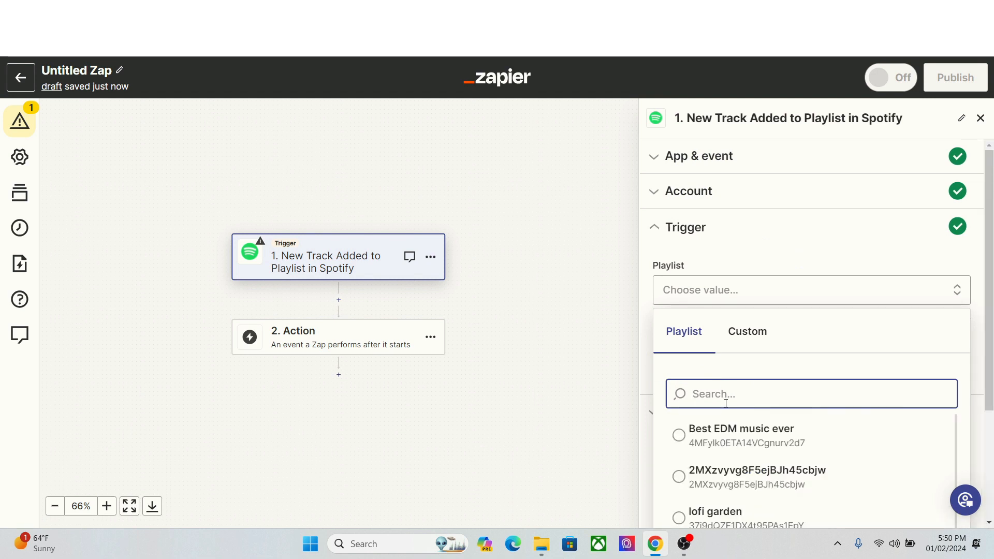
{"action": "left_click", "coordinate": [681, 432]}
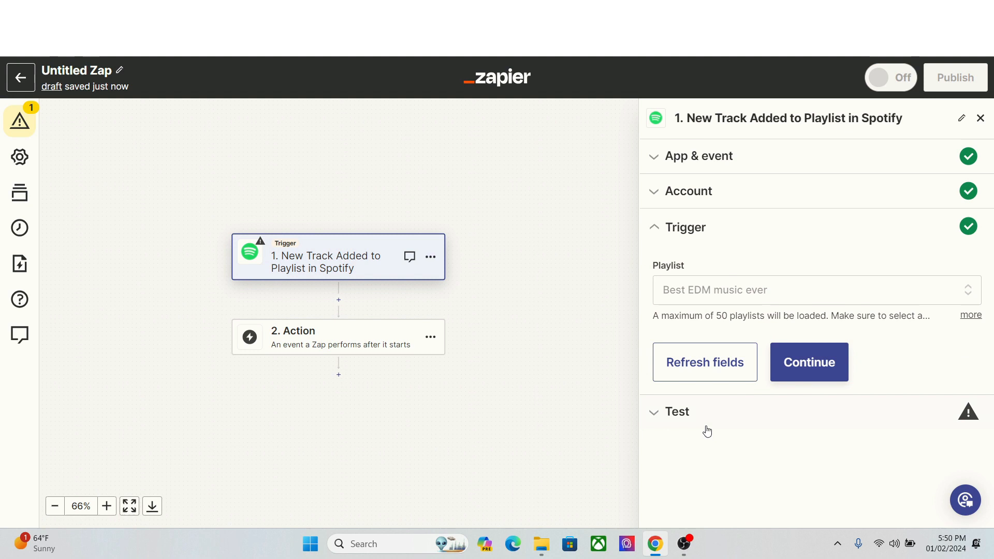
{"action": "left_click", "coordinate": [781, 378]}
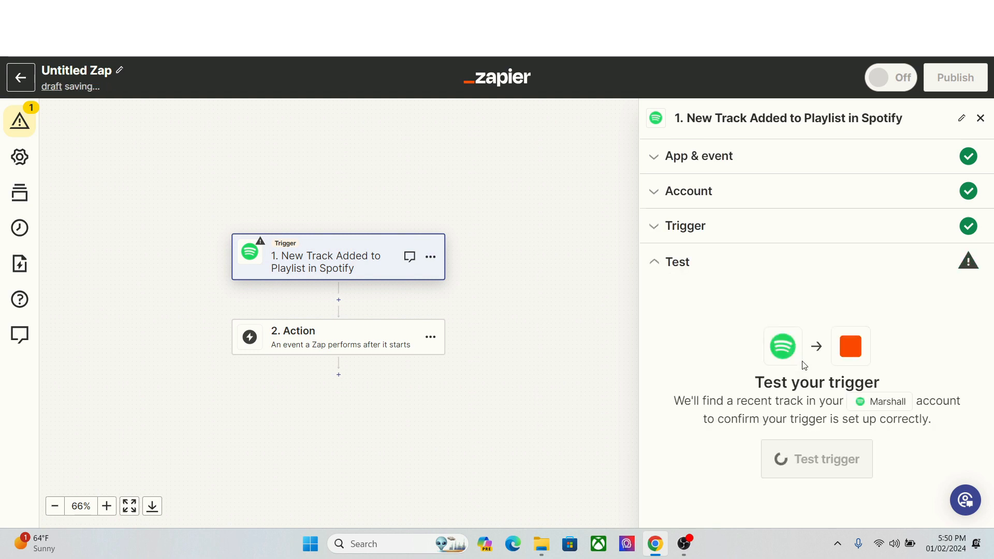
Test the Spotify trigger and look through the data fields of the Track C record
{"action": "left_click", "coordinate": [792, 459]}
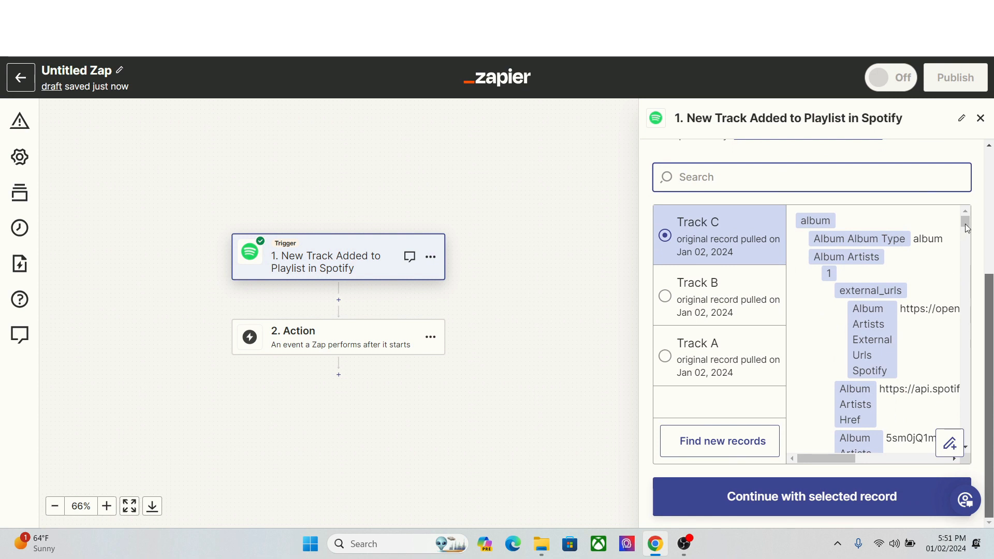
{"action": "left_click_drag", "start_coordinate": [965, 223], "coordinate": [963, 219]}
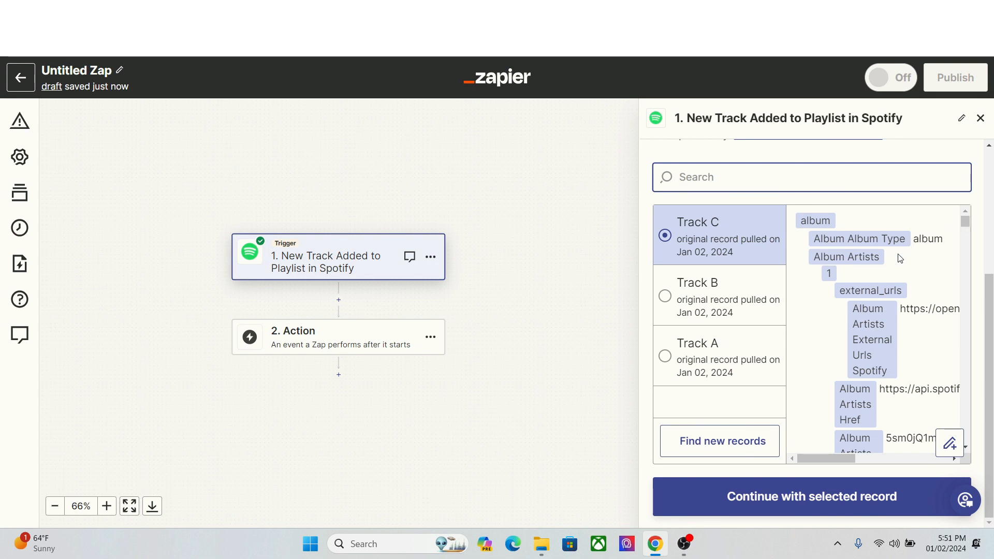
{"action": "left_click_drag", "start_coordinate": [965, 225], "coordinate": [946, 406]}
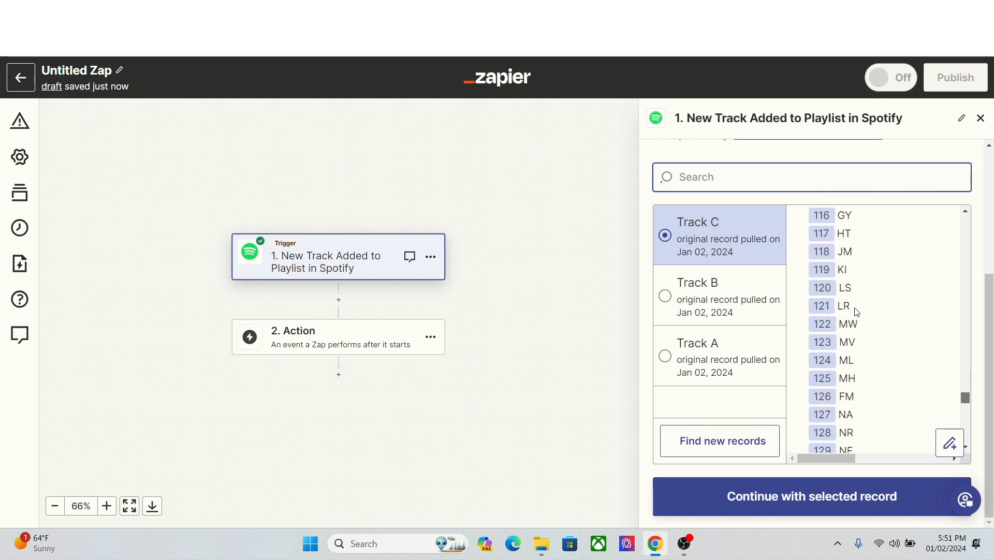
Compare the pulled track records and continue with Track B as the trigger's sample record
{"action": "left_click", "coordinate": [694, 298]}
{"action": "left_click", "coordinate": [691, 349]}
{"action": "left_click", "coordinate": [700, 284]}
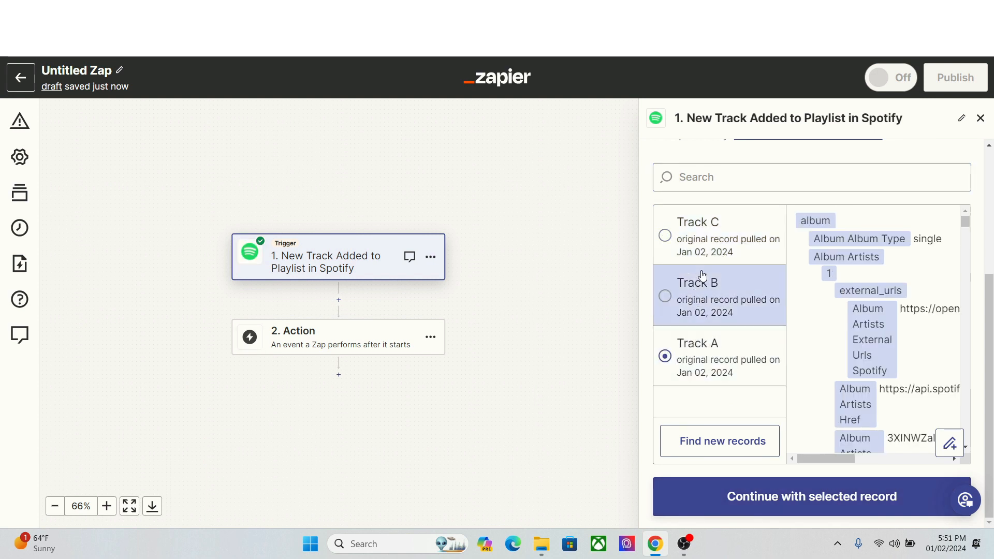
{"action": "left_click", "coordinate": [703, 248]}
{"action": "left_click", "coordinate": [705, 356]}
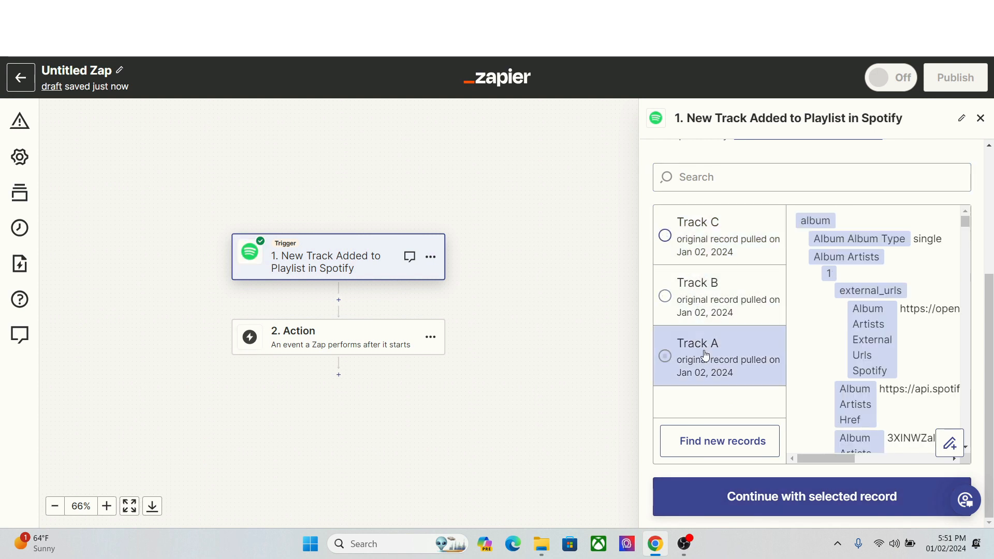
{"action": "left_click", "coordinate": [706, 309]}
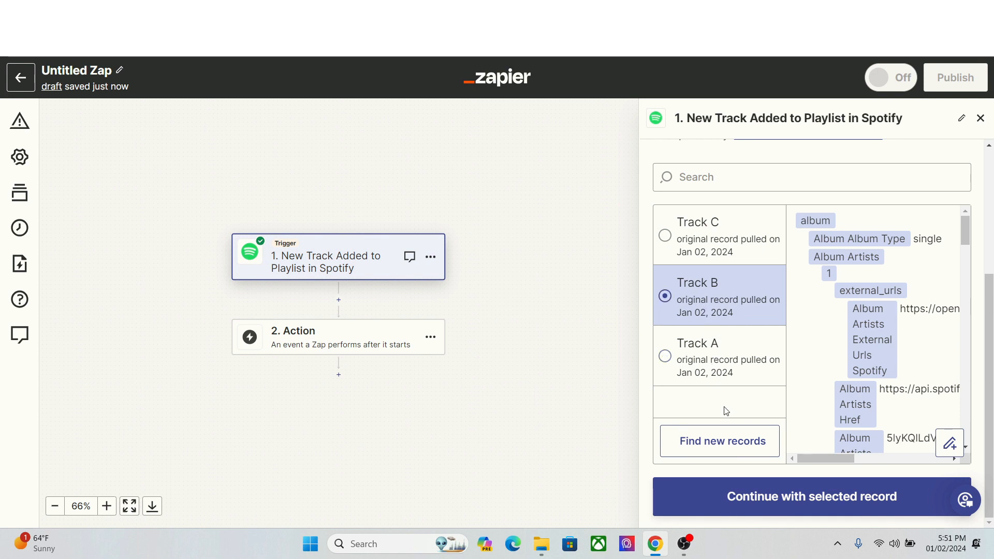
{"action": "left_click", "coordinate": [777, 503]}
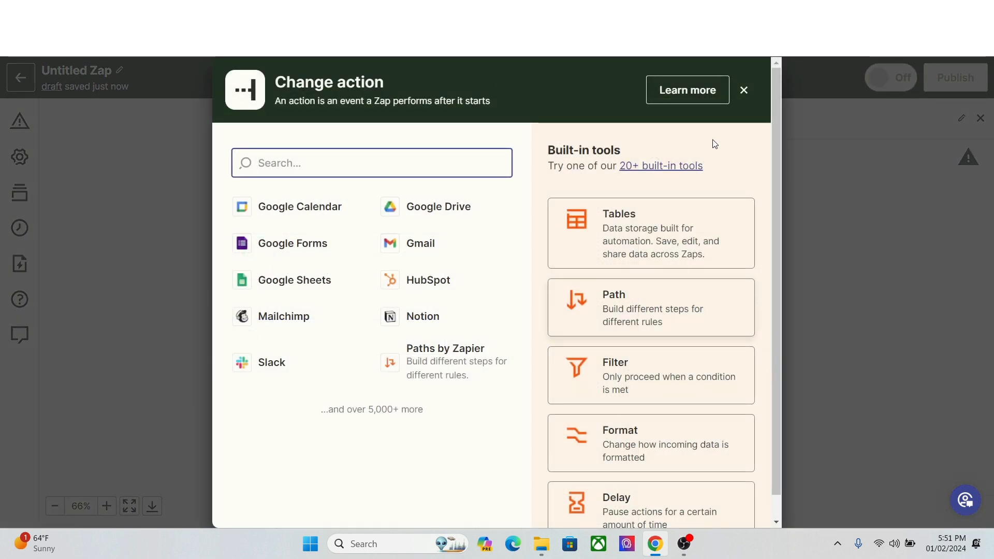
Search the action apps for Facebook and set Facebook Pages as the app for step 2
{"action": "left_click", "coordinate": [744, 91]}
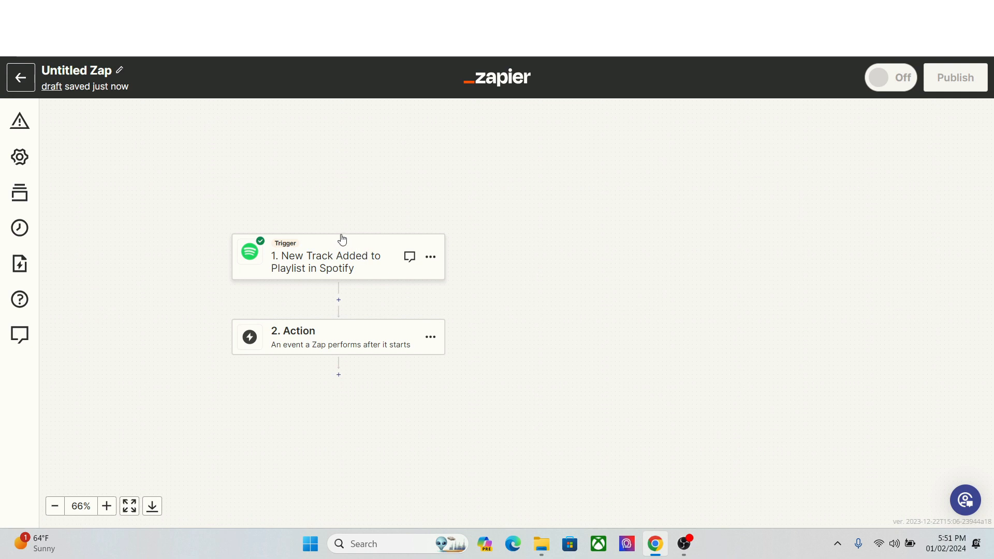
{"action": "left_click", "coordinate": [310, 342]}
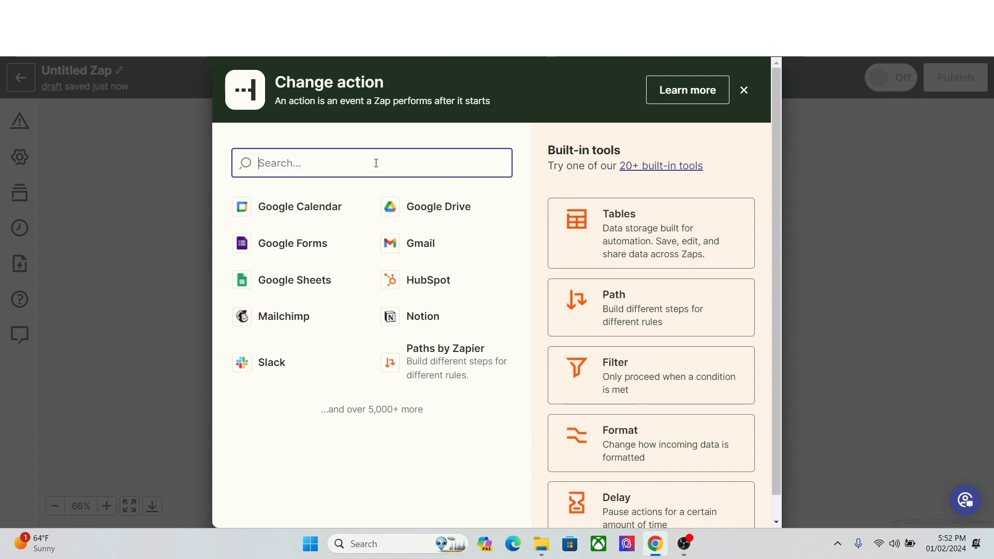
{"action": "type", "text": "Faceboo"}
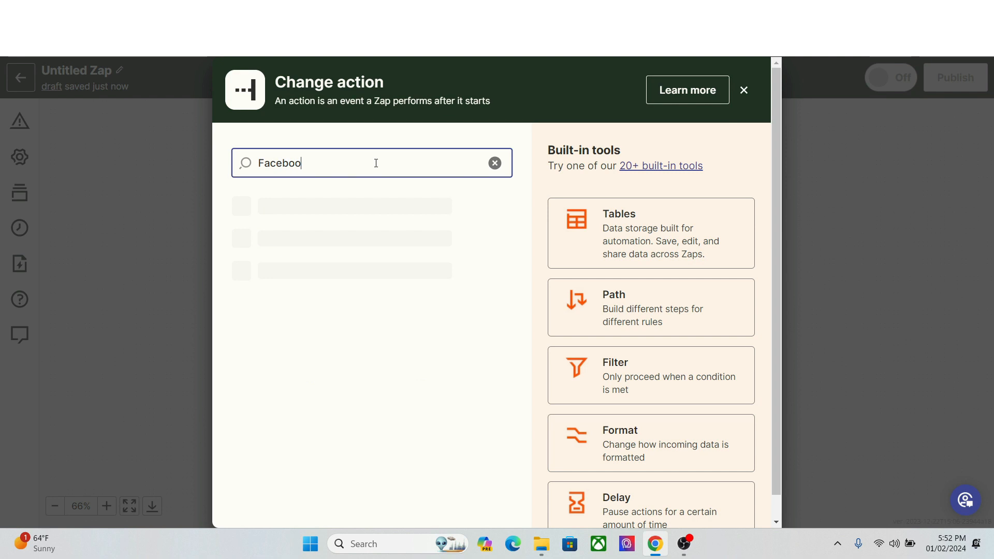
{"action": "type", "text": "k"}
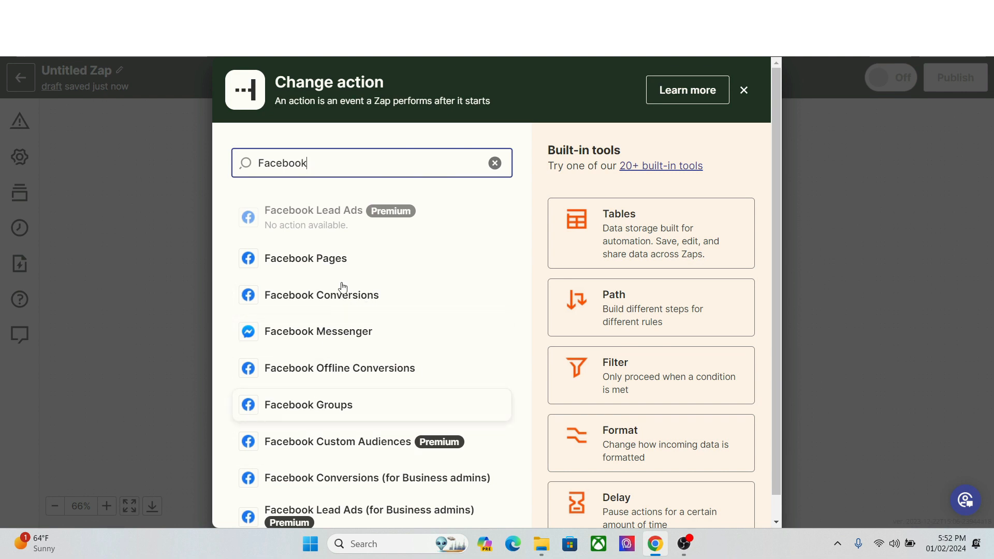
{"action": "left_click", "coordinate": [346, 258]}
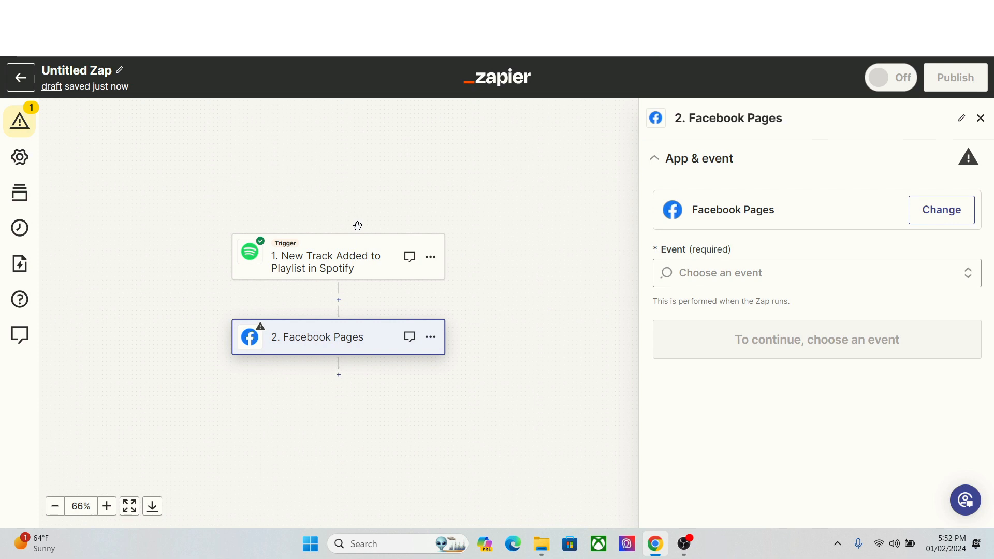
Set the Facebook Pages action event to Create Page Post and continue to the account setup
{"action": "left_click", "coordinate": [744, 273]}
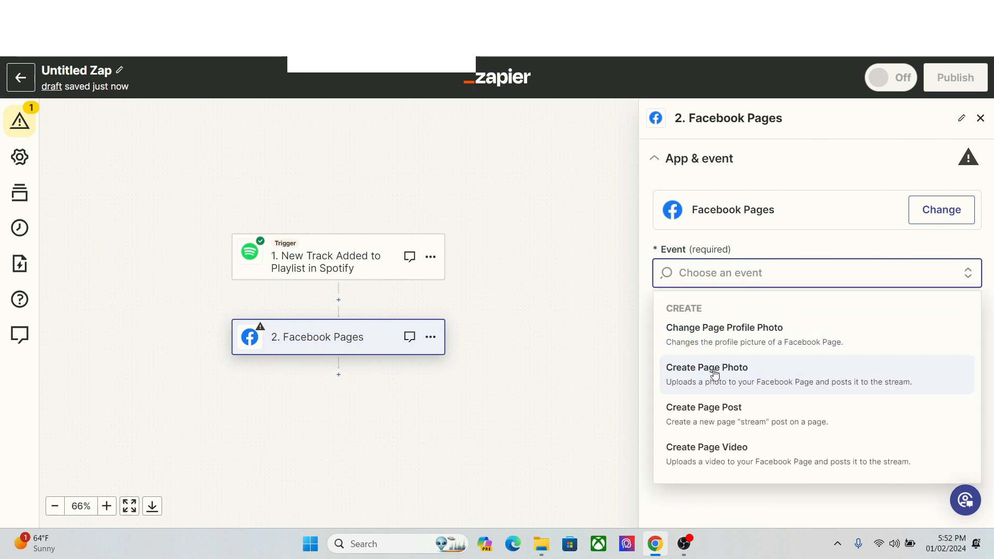
{"action": "left_click", "coordinate": [726, 414]}
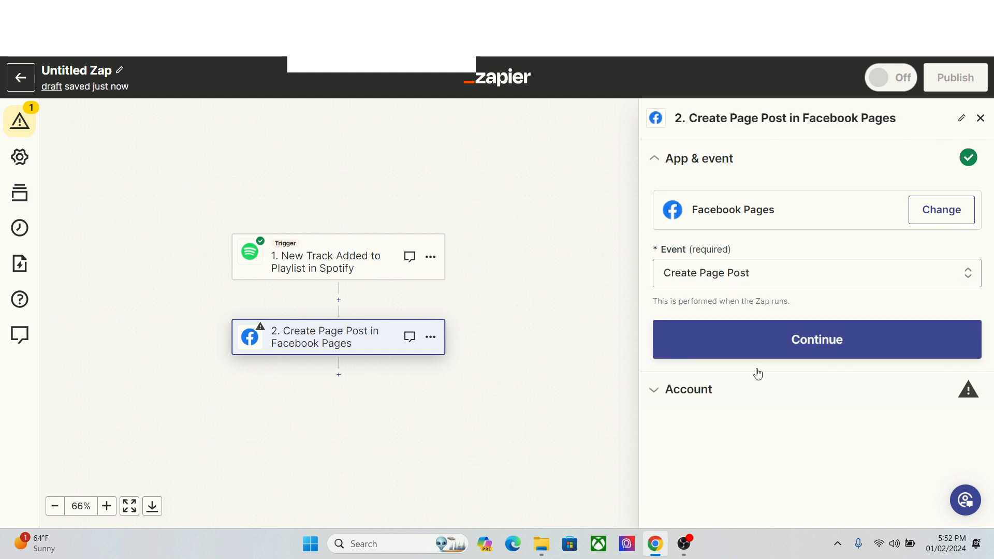
{"action": "left_click", "coordinate": [787, 347]}
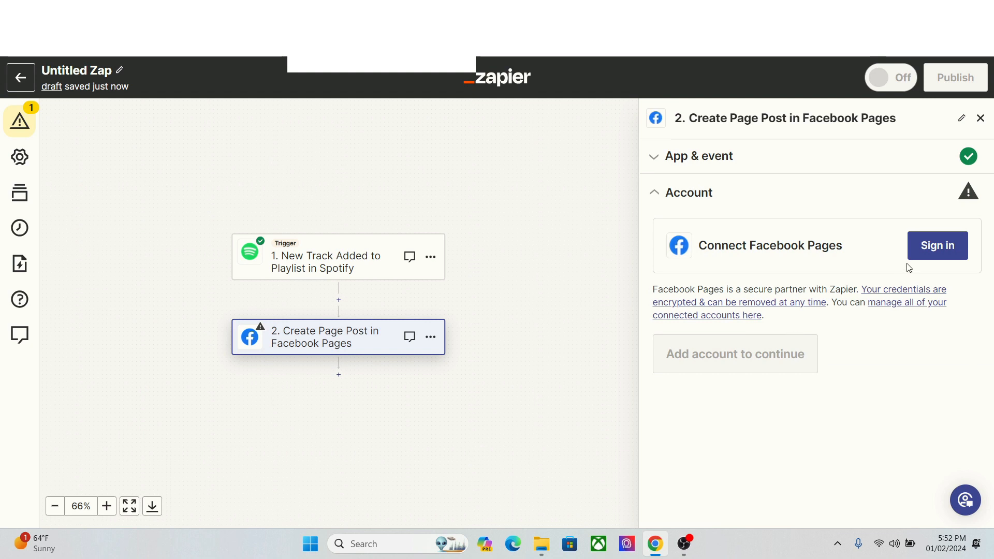
Connect the Facebook Pages account by linking Zapier to Facebook, and continue to the action settings
{"action": "left_click", "coordinate": [926, 246]}
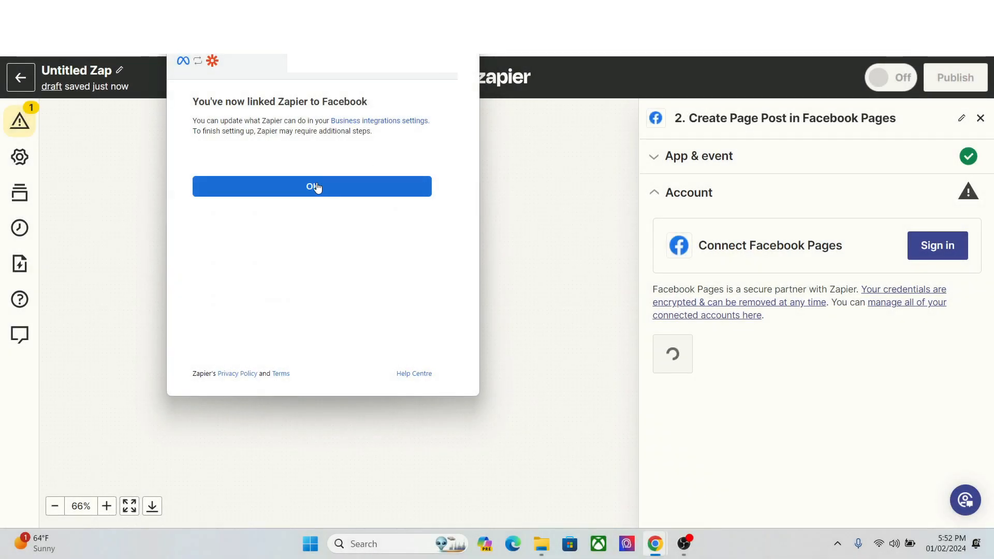
{"action": "left_click", "coordinate": [316, 187]}
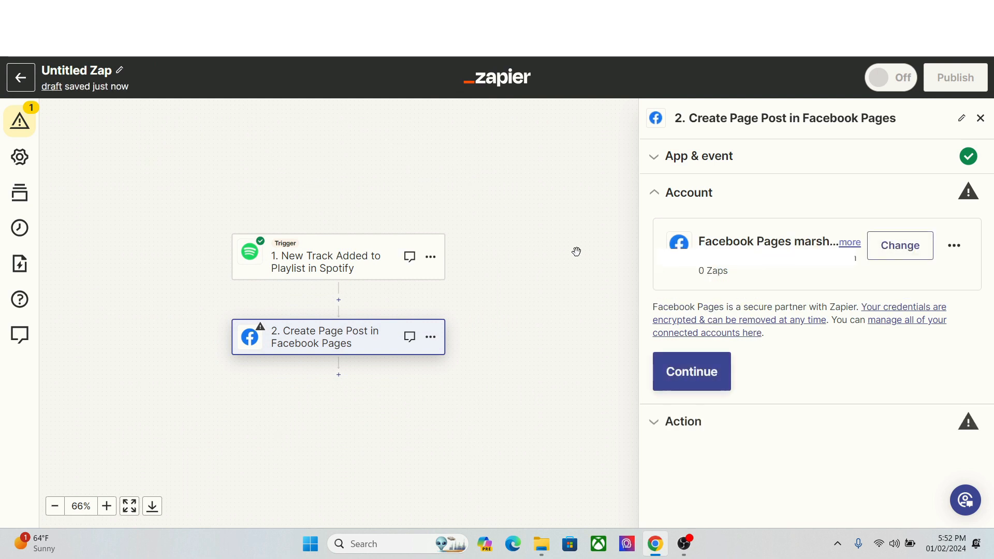
{"action": "left_click", "coordinate": [670, 376]}
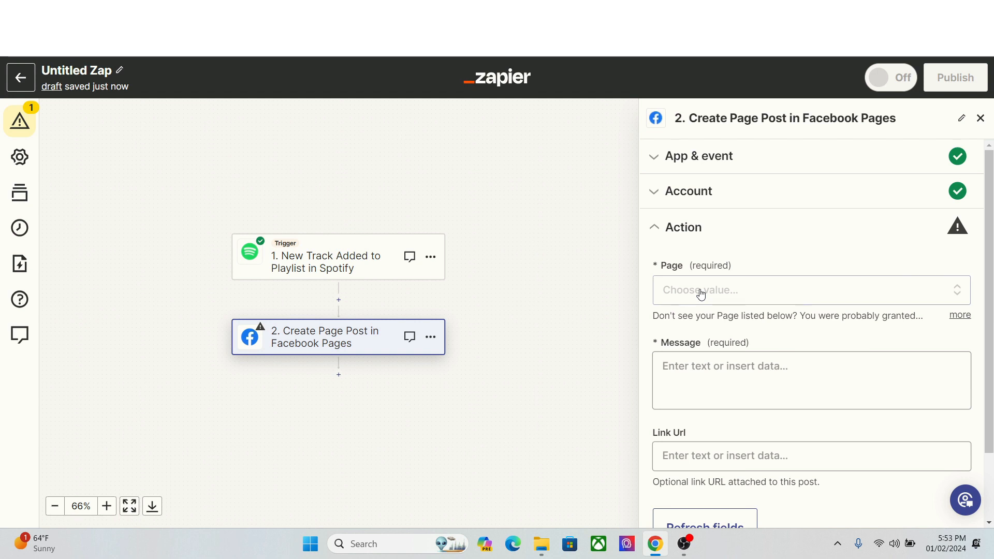
Set the Facebook page for the post to Producer's Stop
{"action": "left_click_drag", "start_coordinate": [990, 223], "coordinate": [988, 198]}
{"action": "left_click", "coordinate": [837, 283]}
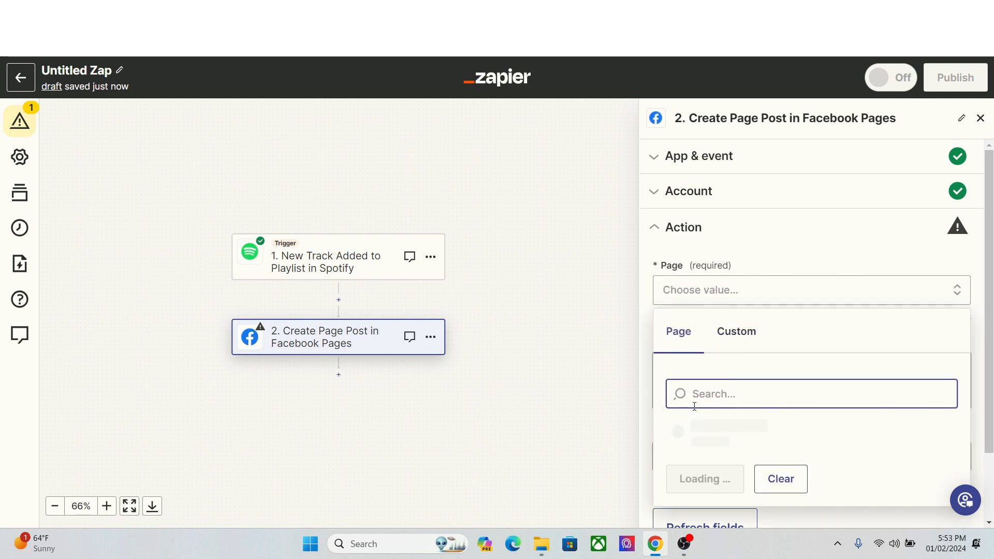
{"action": "left_click", "coordinate": [684, 435]}
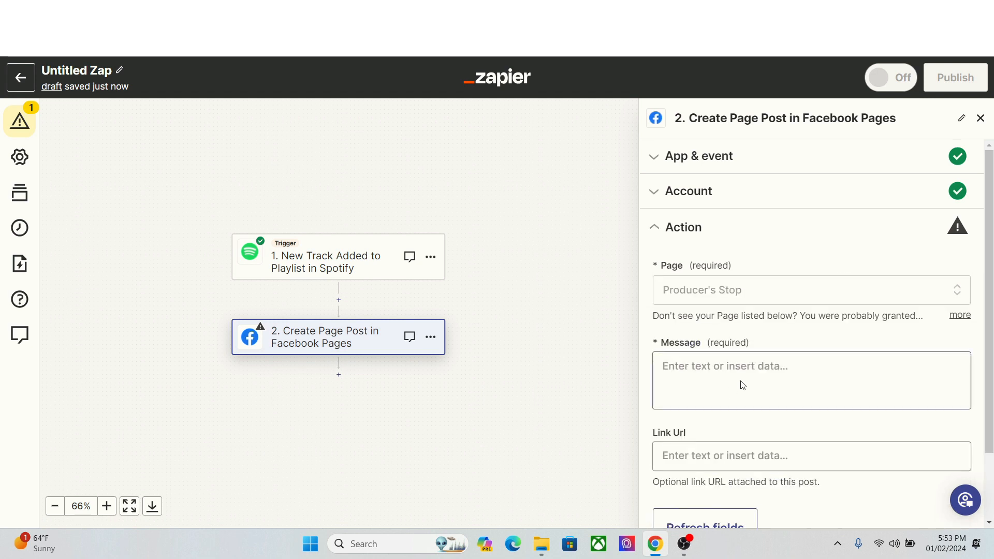
Fill the post's Message with the Spotify trigger's Name and Artists External Urls Spotify fields
{"action": "scroll", "coordinate": [988, 269], "scroll_direction": "down", "scroll_amount": 1}
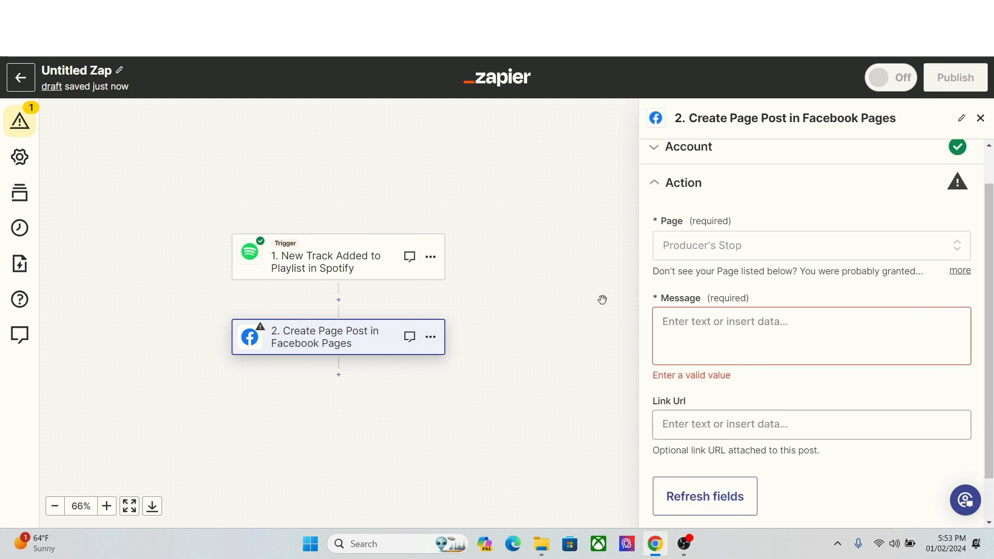
{"action": "left_click", "coordinate": [697, 321]}
{"action": "left_click_drag", "start_coordinate": [990, 326], "coordinate": [992, 419]}
{"action": "left_click", "coordinate": [750, 289]}
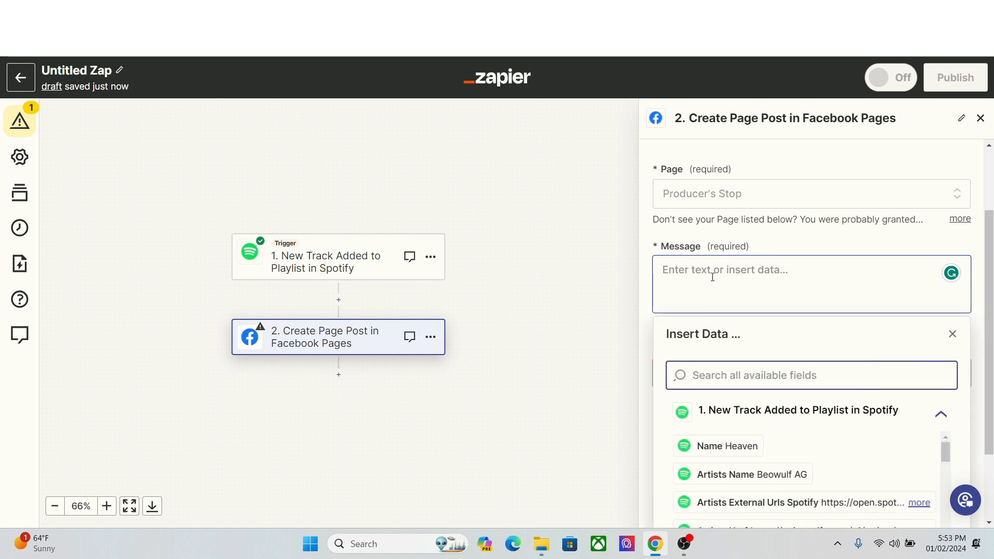
{"action": "mouse_move", "coordinate": [945, 450]}
{"action": "left_mouse_down"}
{"action": "mouse_move", "coordinate": [945, 458]}
{"action": "mouse_move", "coordinate": [944, 448]}
{"action": "left_mouse_up"}
{"action": "left_click", "coordinate": [732, 445]}
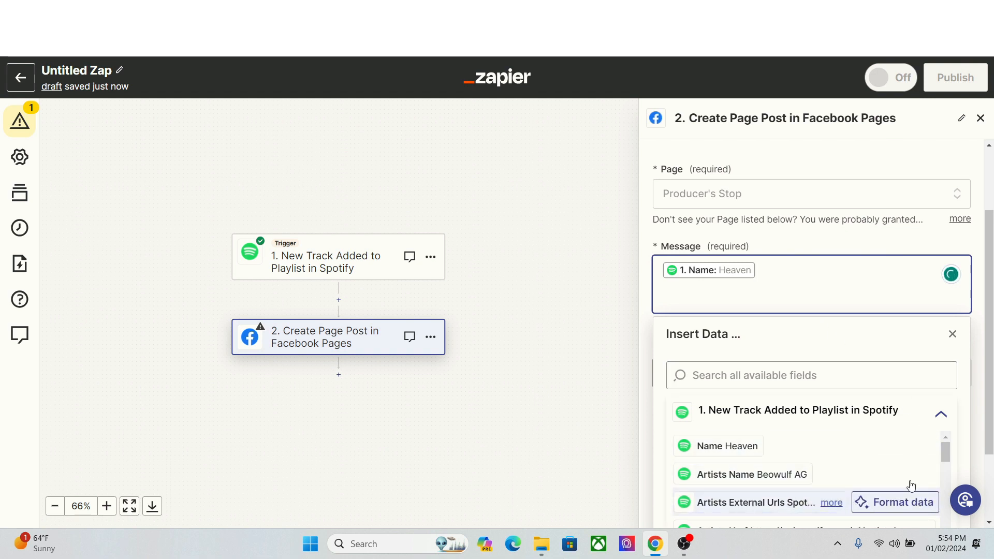
{"action": "left_click_drag", "start_coordinate": [945, 454], "coordinate": [946, 464]}
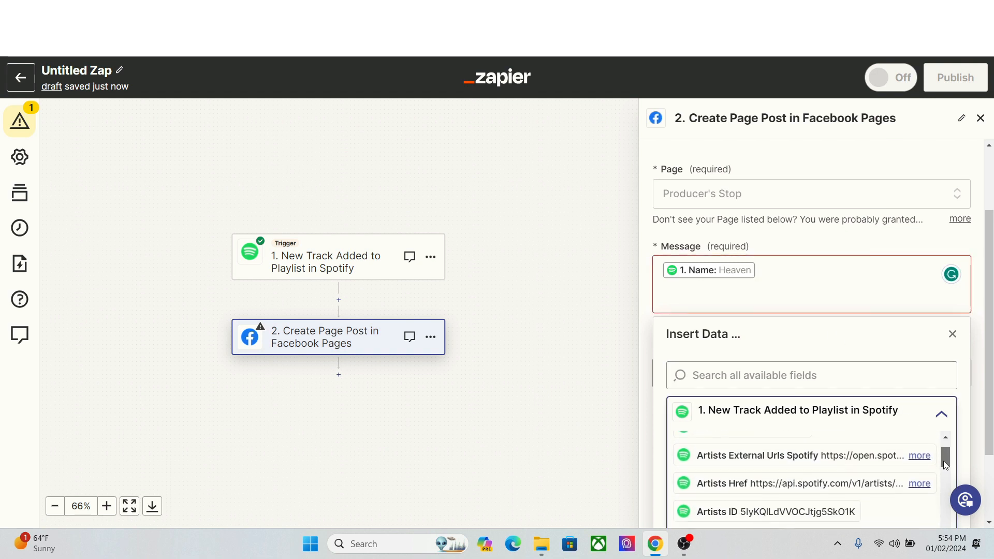
{"action": "left_click", "coordinate": [788, 459]}
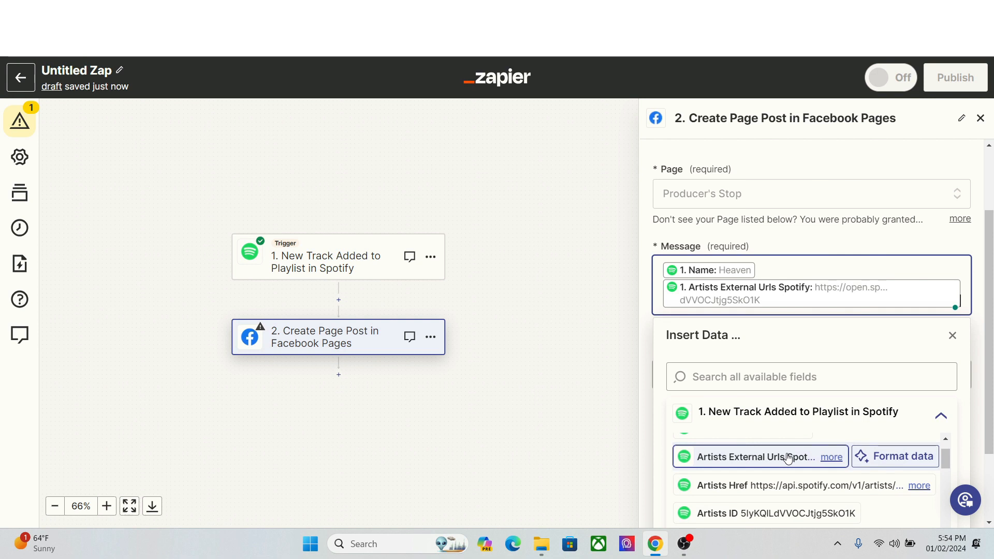
{"action": "left_click", "coordinate": [811, 247]}
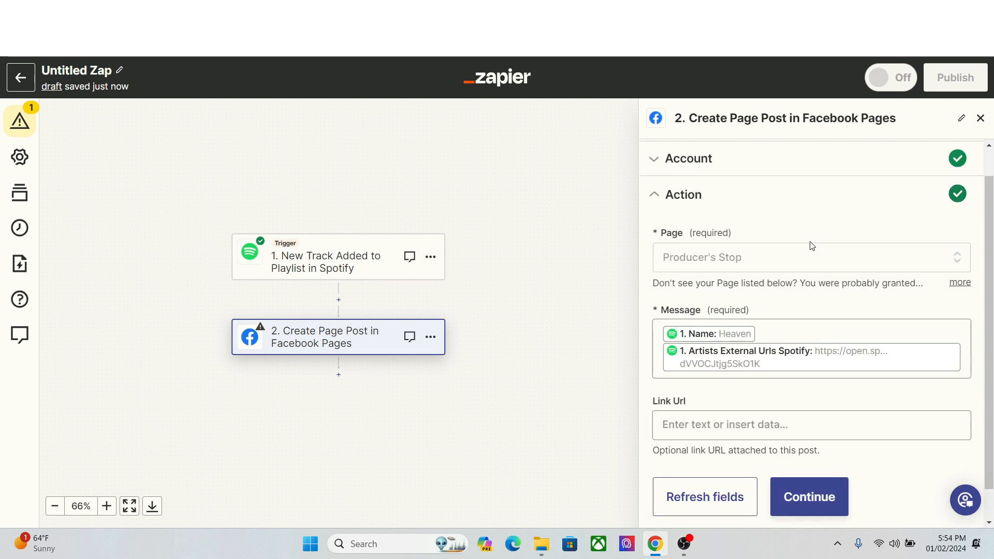
Search the trigger data for url, set the Link Url to Album External Urls Spotify, and continue to the action test
{"action": "left_click_drag", "start_coordinate": [989, 312], "coordinate": [988, 352]}
{"action": "left_click", "coordinate": [734, 397]}
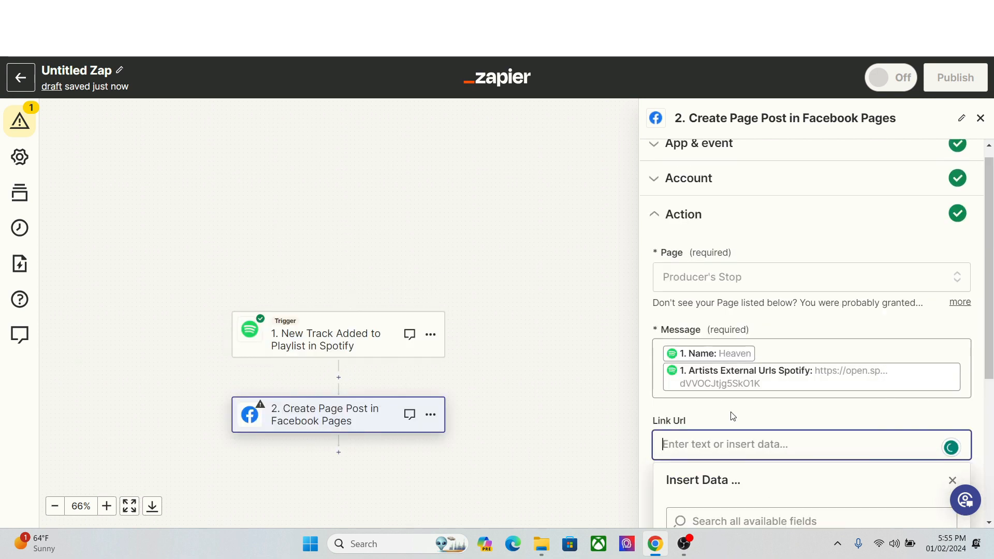
{"action": "left_click", "coordinate": [732, 416]}
{"action": "left_click", "coordinate": [700, 435]}
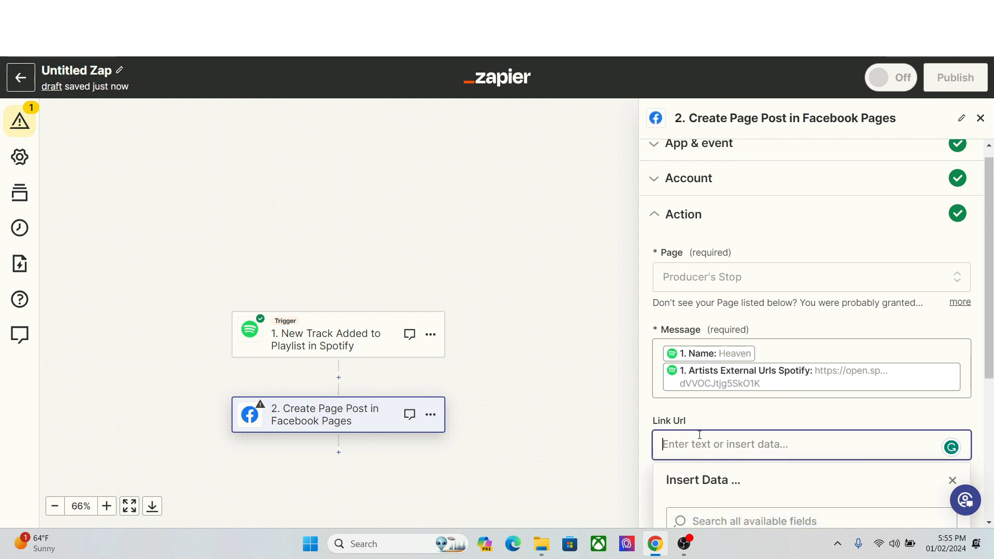
{"action": "left_click", "coordinate": [721, 422]}
{"action": "left_click", "coordinate": [723, 418]}
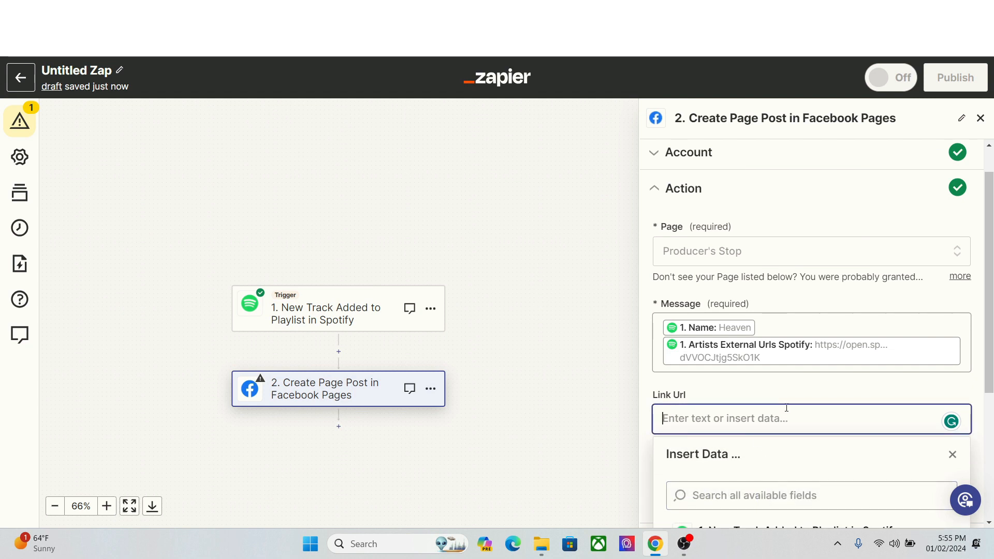
{"action": "left_click", "coordinate": [766, 468]}
{"action": "scroll", "coordinate": [767, 468], "scroll_direction": "down", "scroll_amount": 4}
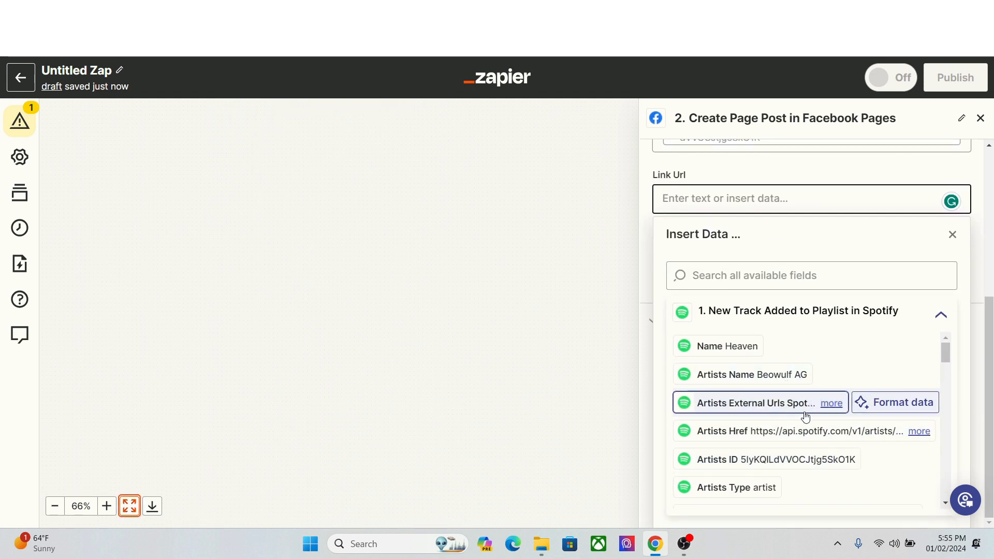
{"action": "left_click", "coordinate": [945, 344]}
{"action": "mouse_move", "coordinate": [945, 345]}
{"action": "left_mouse_down"}
{"action": "mouse_move", "coordinate": [943, 370]}
{"action": "mouse_move", "coordinate": [943, 340]}
{"action": "left_mouse_up"}
{"action": "left_click", "coordinate": [771, 275]}
{"action": "type", "text": "url"}
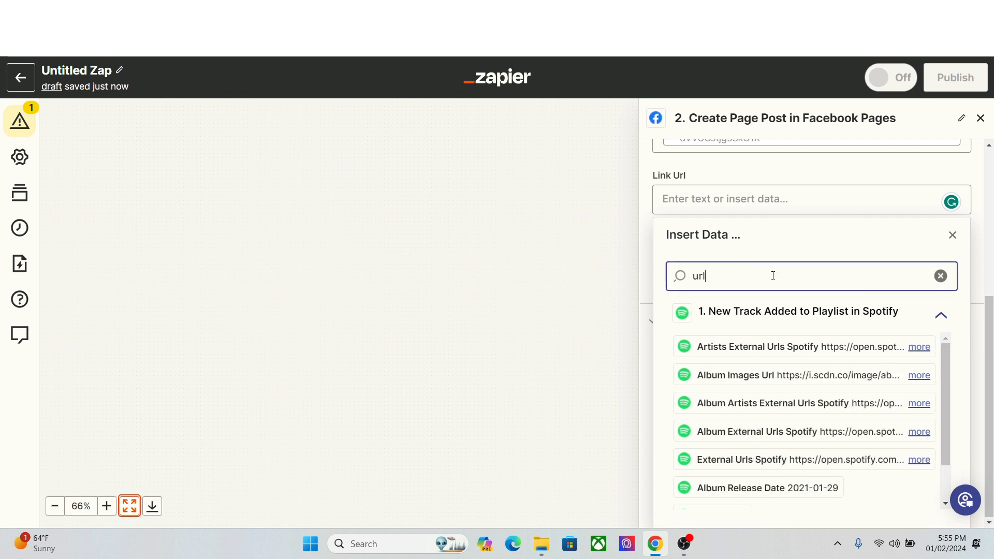
{"action": "left_click_drag", "start_coordinate": [941, 393], "coordinate": [942, 355]}
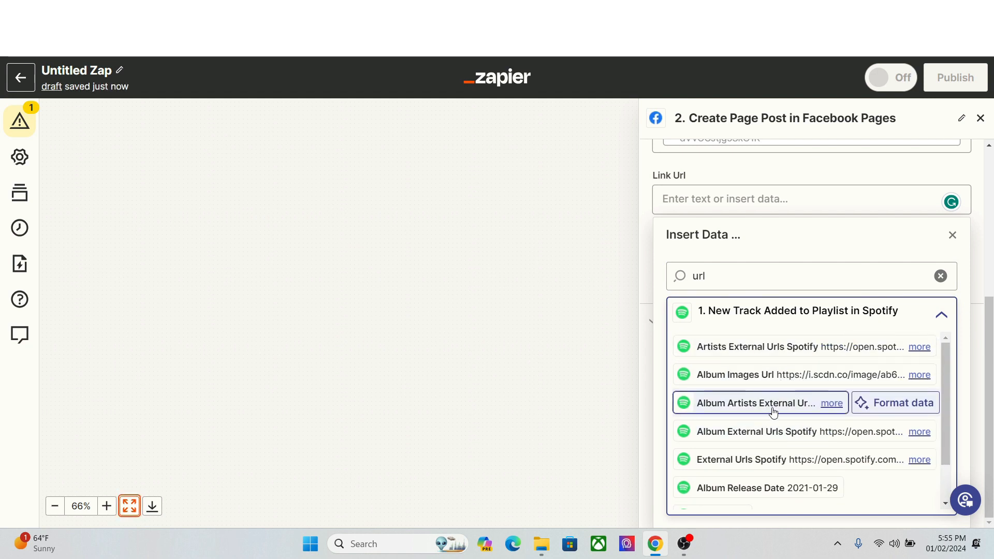
{"action": "left_click", "coordinate": [795, 435]}
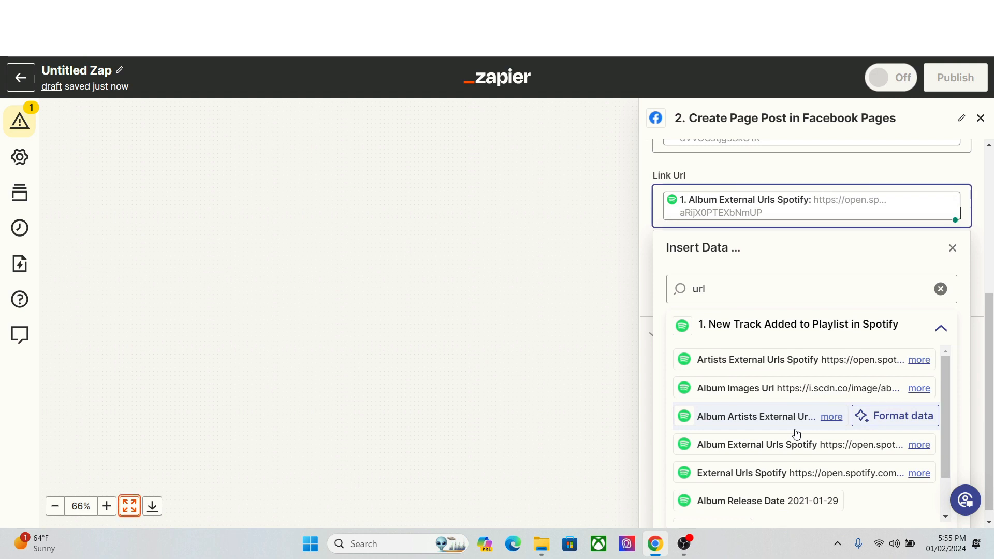
{"action": "left_click", "coordinate": [862, 174]}
{"action": "left_click", "coordinate": [826, 462]}
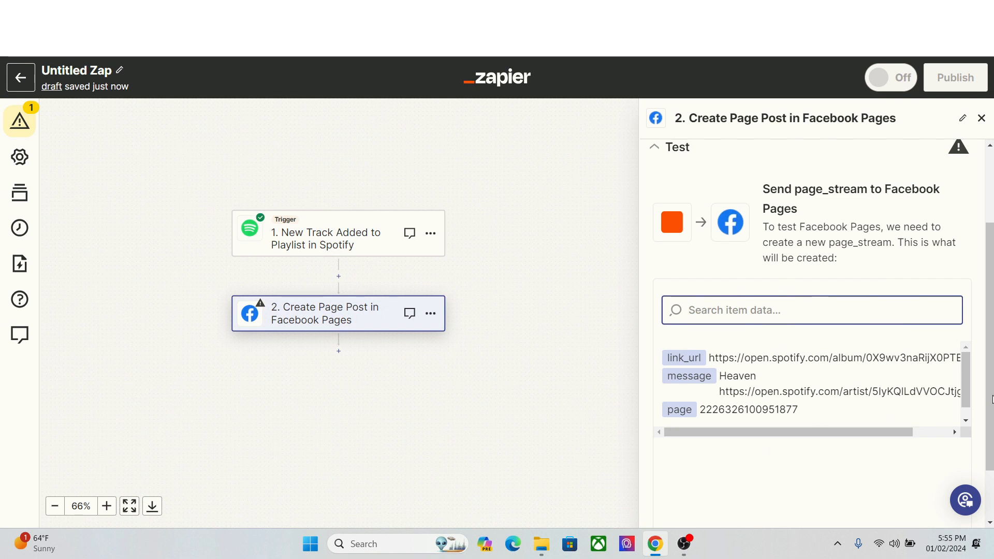
Test the Create Page Post action and check the Producer's Stop Facebook page for the new post
{"action": "scroll", "coordinate": [801, 311], "scroll_direction": "down", "scroll_amount": 2}
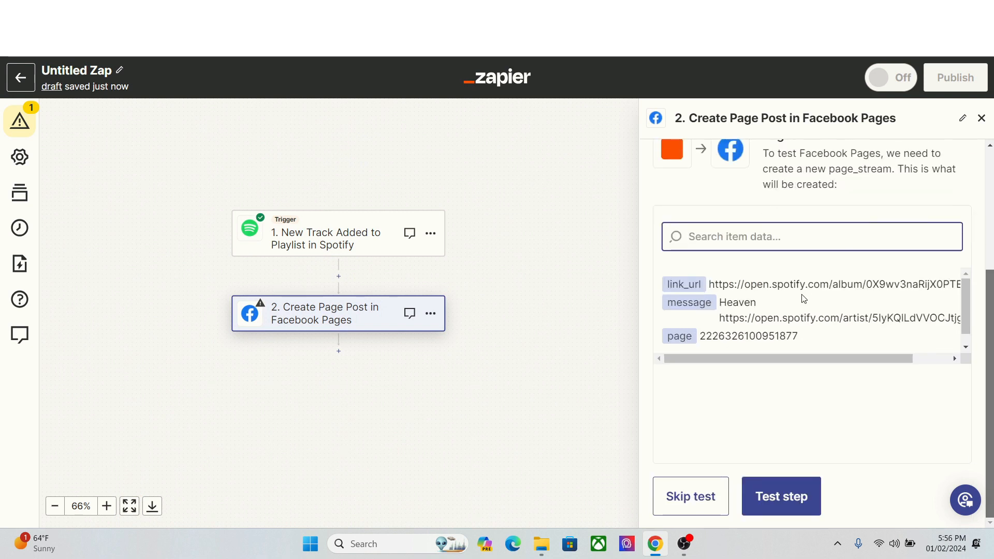
{"action": "left_click", "coordinate": [800, 498]}
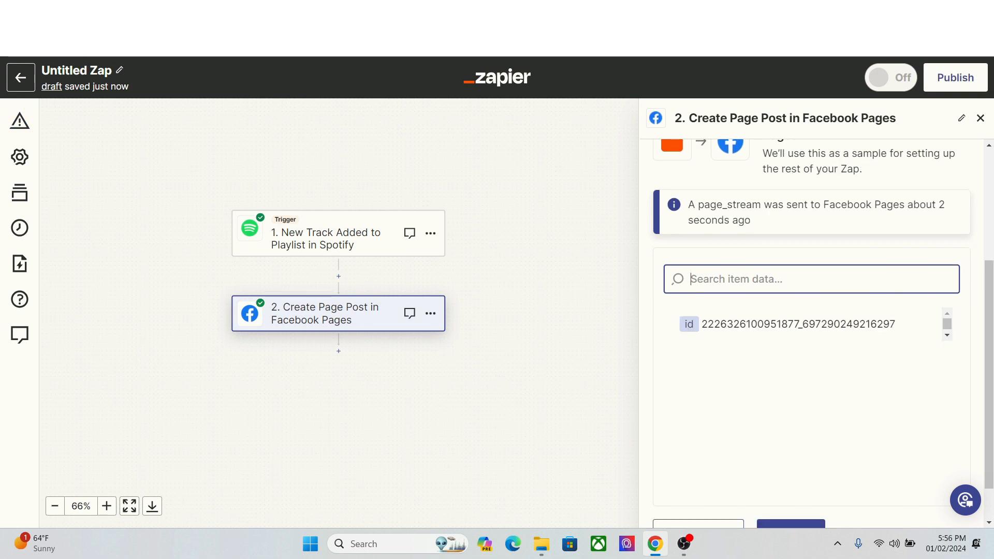
{"action": "left_click_drag", "start_coordinate": [991, 335], "coordinate": [991, 288]}
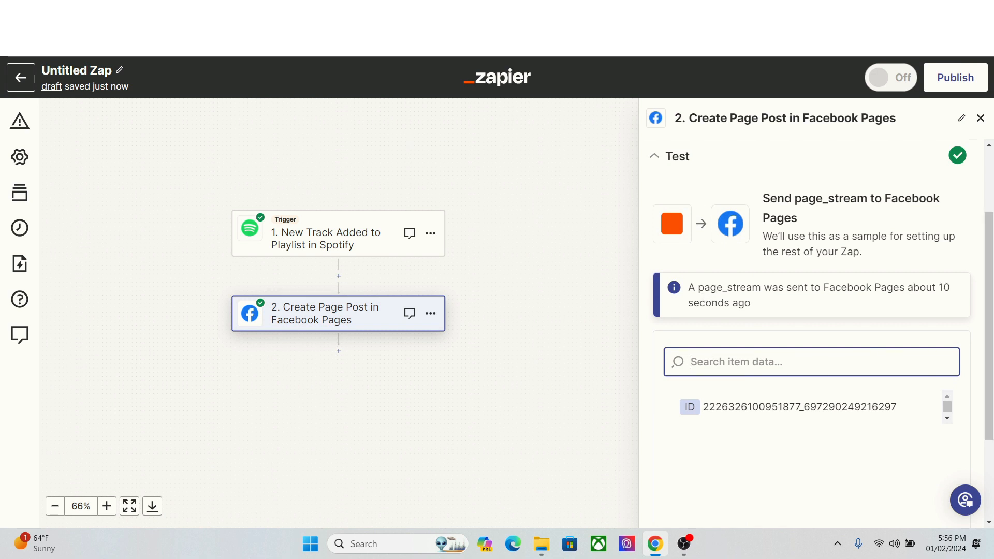
{"action": "key", "text": "ctrl+t"}
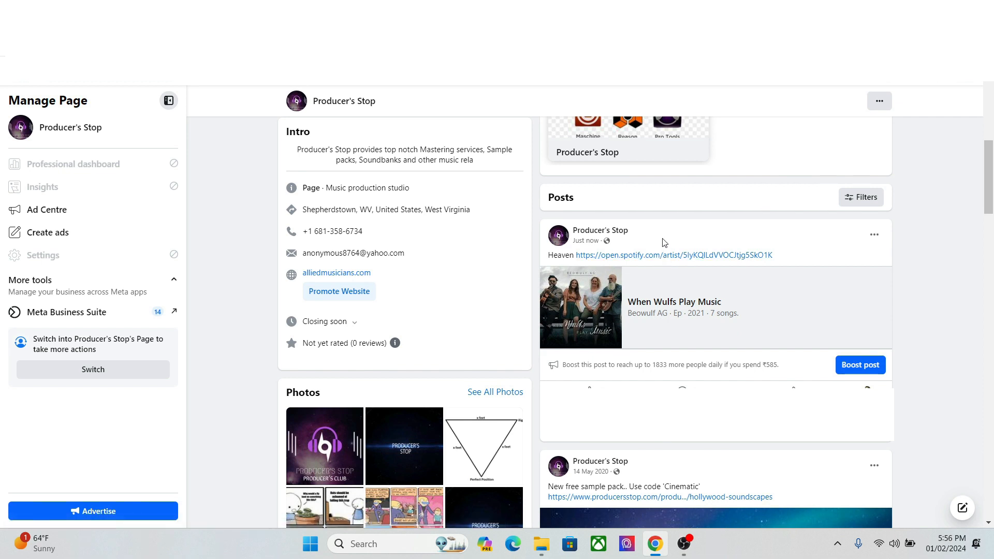
{"action": "left_click", "coordinate": [165, 9]}
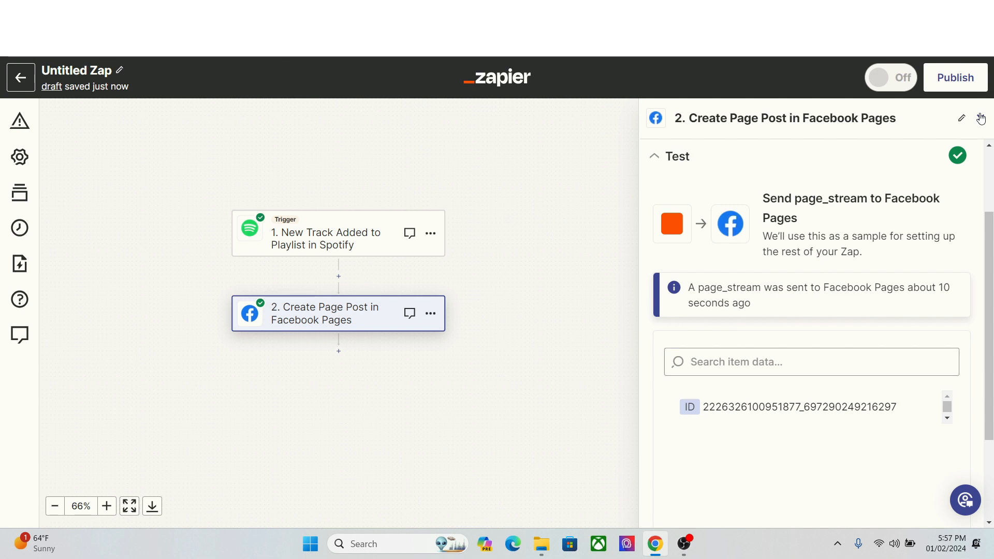
Close the Facebook Pages step settings and leave the Zap editor for the Zaps home page
{"action": "left_click", "coordinate": [981, 119]}
{"action": "left_click", "coordinate": [19, 82]}
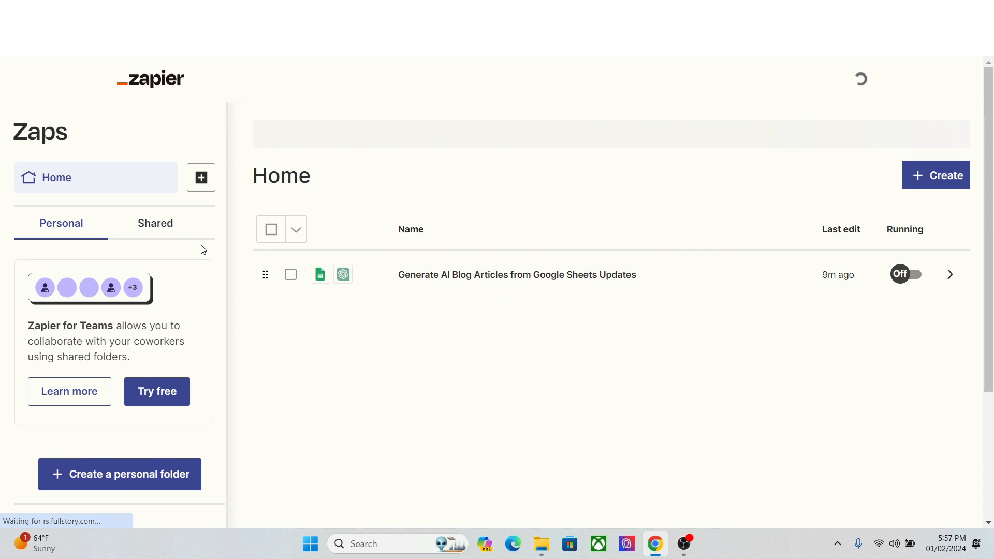